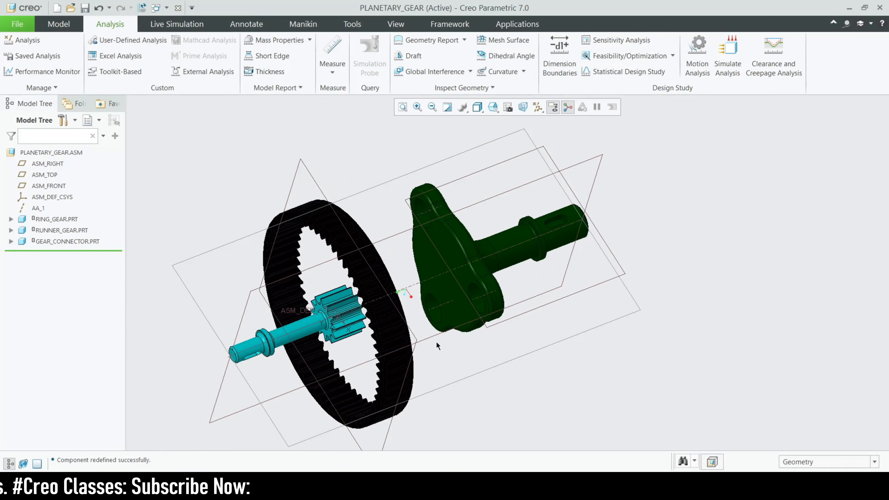
# Bring main_gearx3.prt into the planetary gear assembly as a new component.
pyautogui.moveTo(436, 341); pyautogui.dragTo(442, 332, button='middle')
pyautogui.scroll(-2, 442, 333)
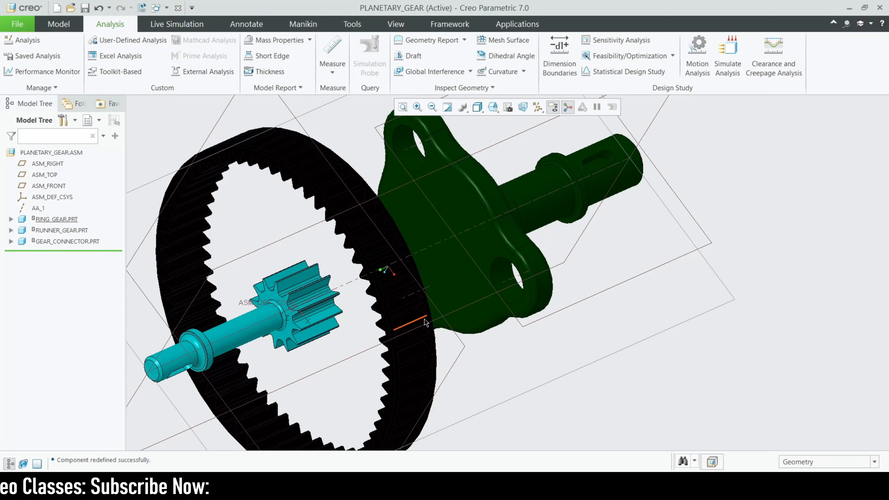
pyautogui.click(59, 24)
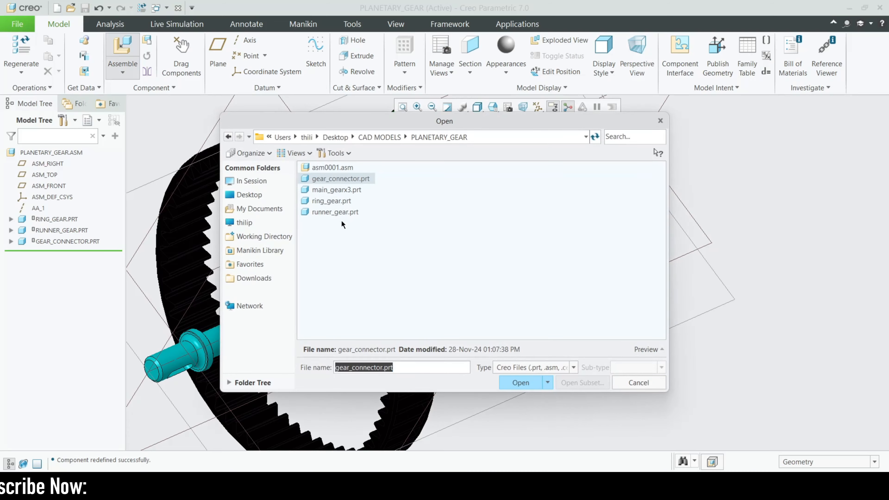
pyautogui.doubleClick(346, 190)
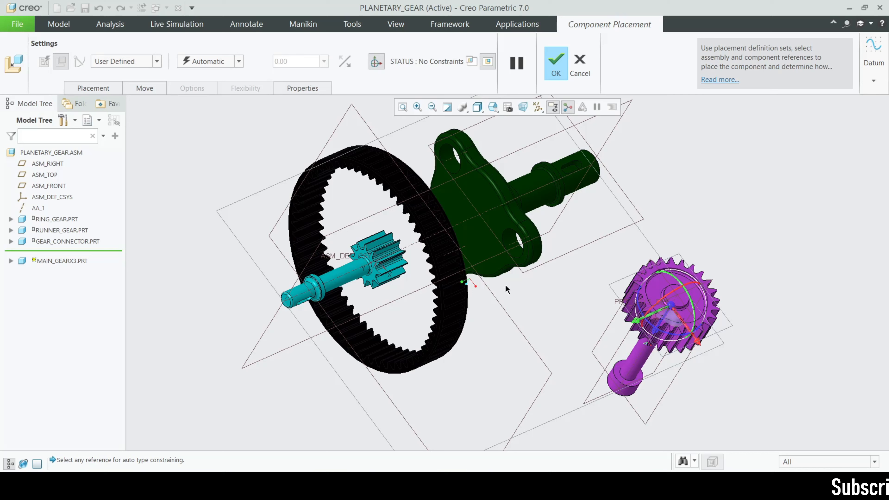
# Give the main gear a Pin connection and align its shaft axis with the axis of the gear connector's upper hole.
pyautogui.click(157, 62)
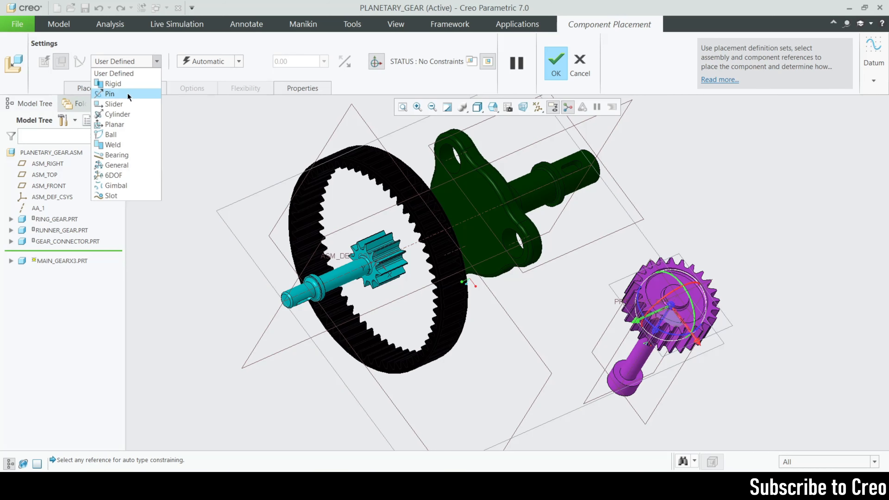
pyautogui.click(121, 87)
pyautogui.scroll(2, 455, 161)
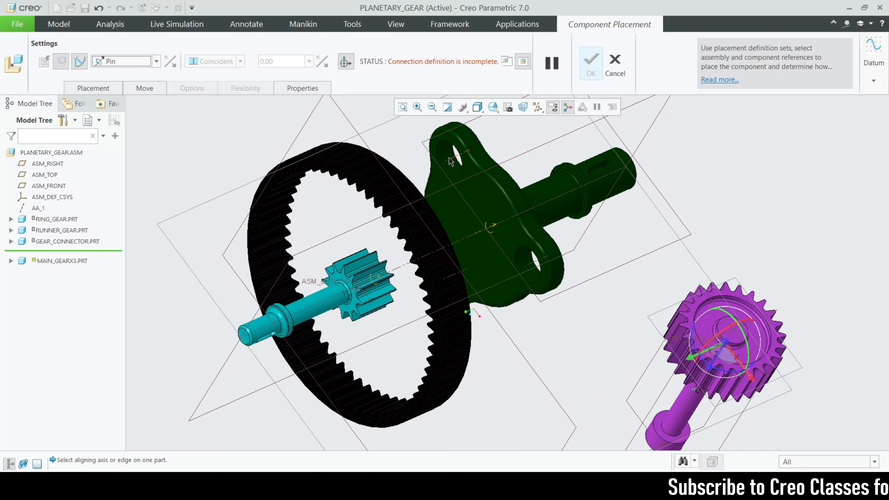
pyautogui.click(450, 159)
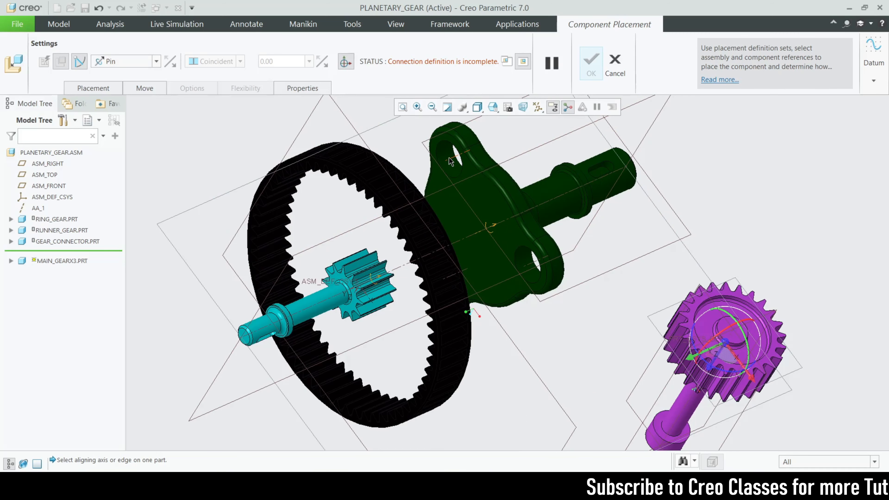
pyautogui.scroll(-3, 452, 157)
pyautogui.scroll(3, 575, 294)
pyautogui.scroll(2, 597, 304)
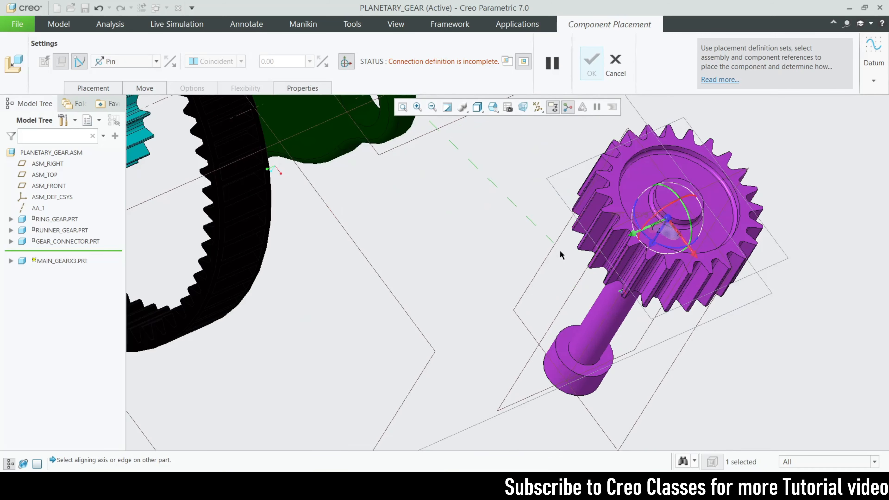
pyautogui.click(610, 312)
pyautogui.scroll(-3, 560, 310)
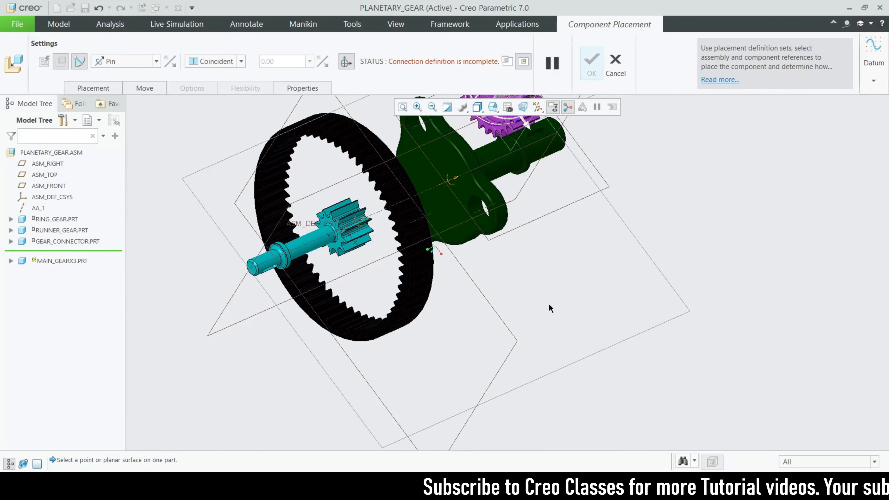
# Define the pin's translation by making the connector plate's gear-side face coincident with the shoulder face of the gear shaft's end collar.
pyautogui.scroll(-2, 529, 316)
pyautogui.scroll(2, 520, 234)
pyautogui.scroll(-1, 524, 258)
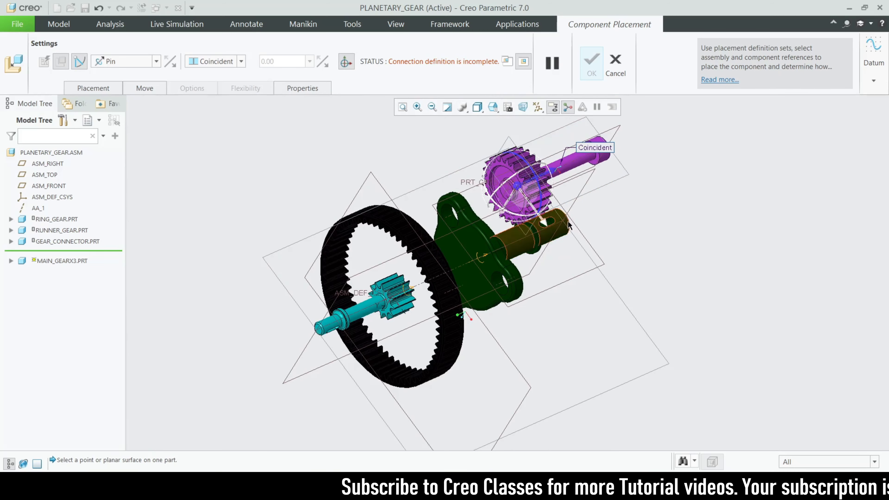
pyautogui.moveTo(569, 226); pyautogui.dragTo(485, 214, button='middle')
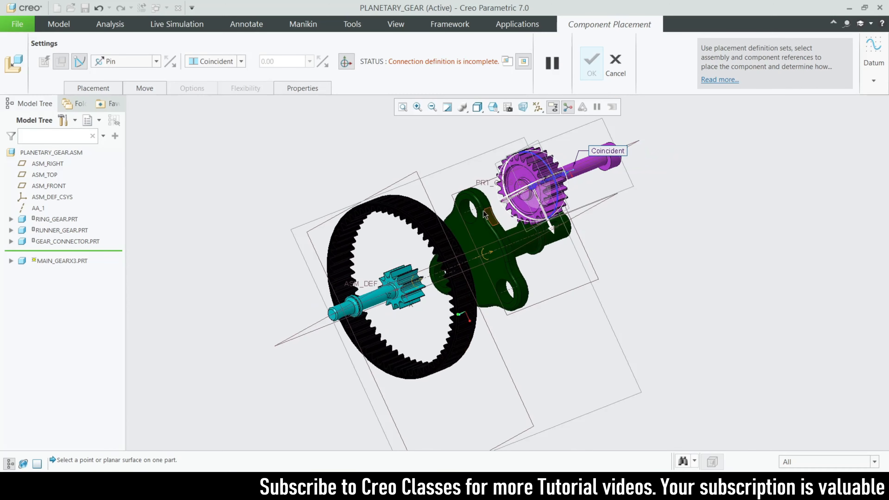
pyautogui.scroll(2, 485, 214)
pyautogui.click(480, 251)
pyautogui.scroll(5, 616, 192)
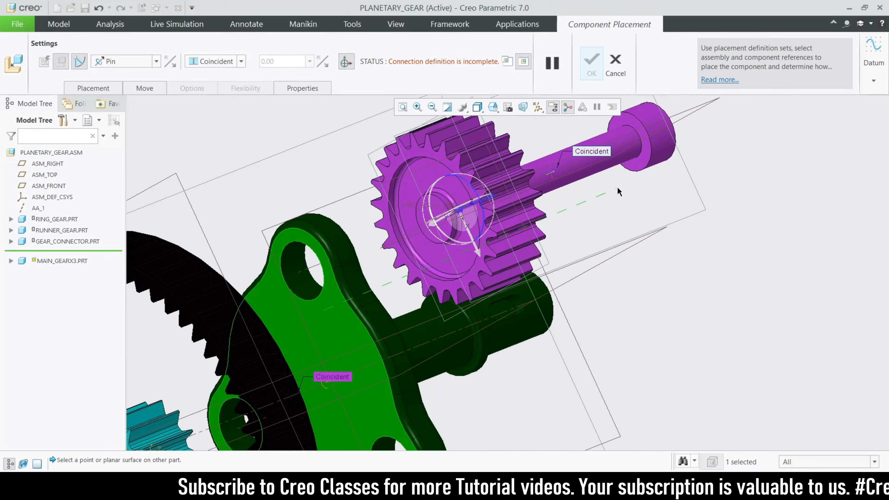
pyautogui.scroll(-5, 611, 208)
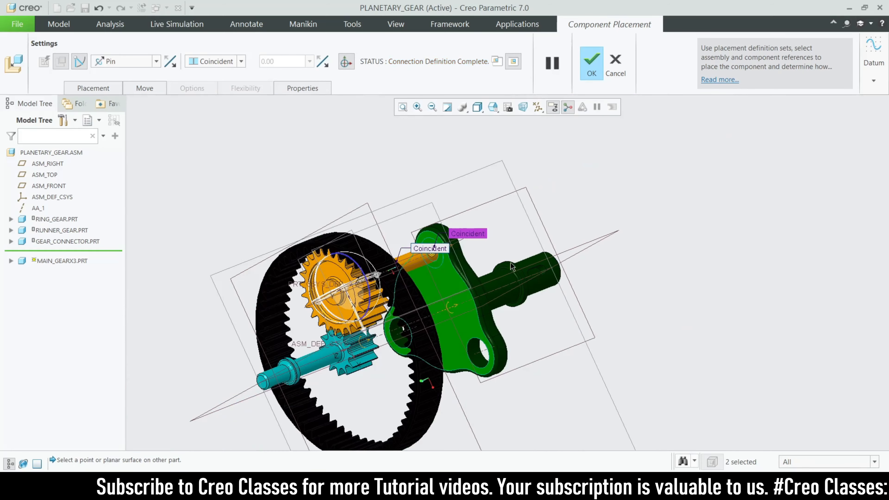
pyautogui.scroll(2, 468, 303)
pyautogui.moveTo(469, 303); pyautogui.dragTo(447, 296, button='middle')
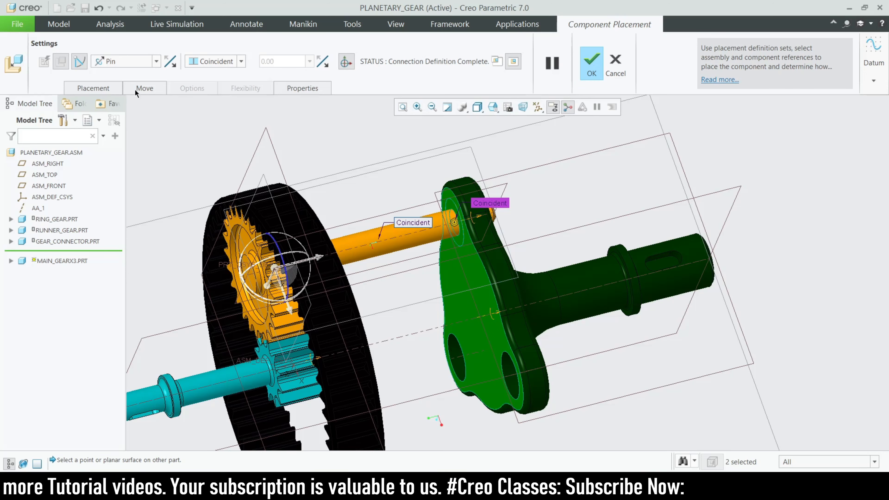
# Rename the main gear's pin connection set to MAIN-GEAR01 and accept the placement.
pyautogui.click(104, 86)
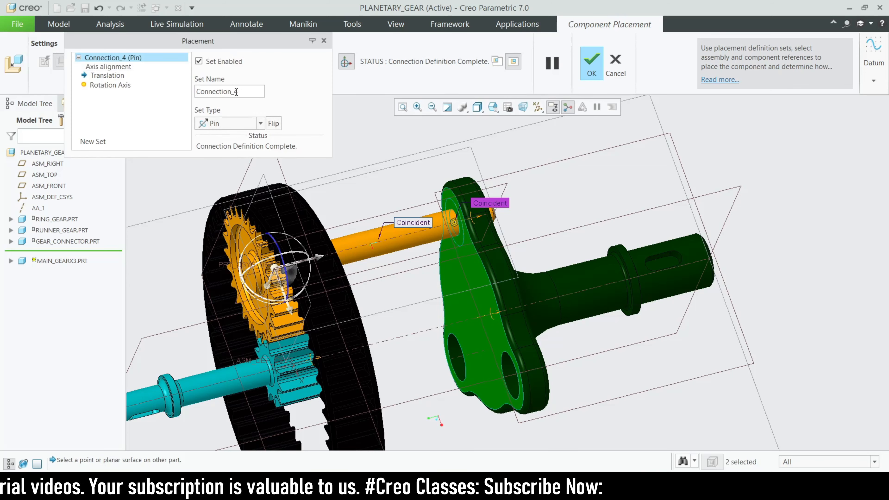
pyautogui.doubleClick(247, 92)
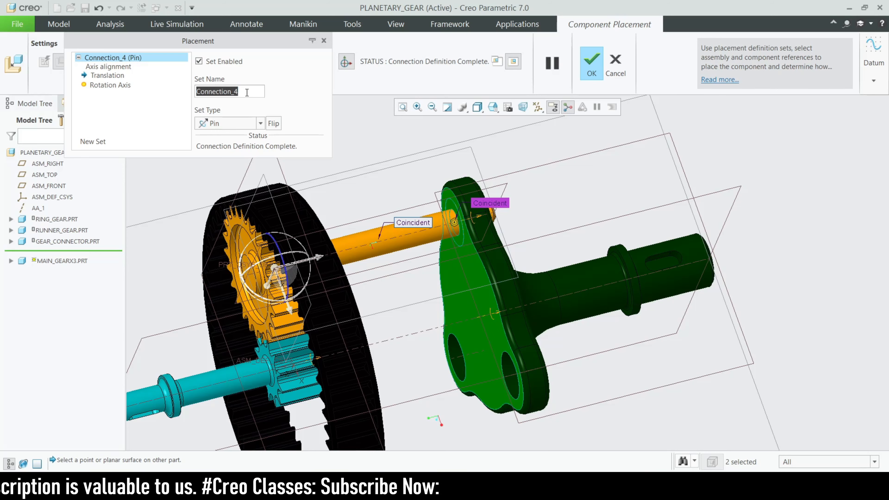
pyautogui.write('MAIN-GEAR01')
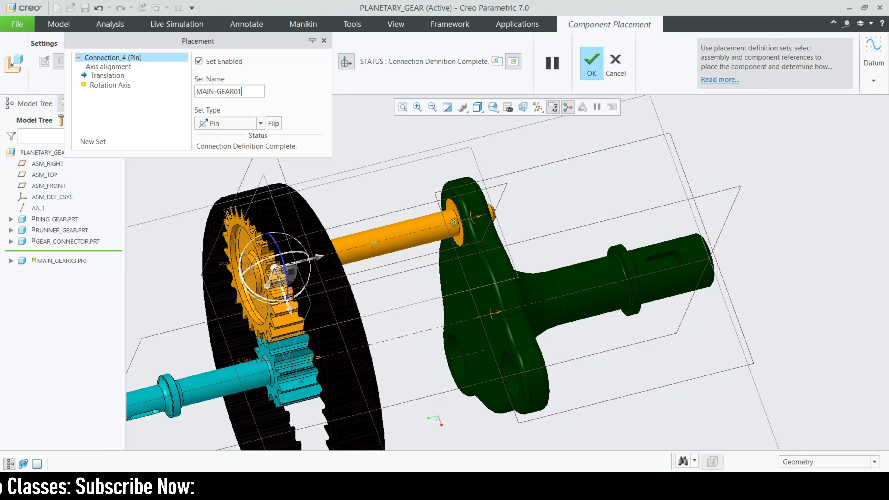
pyautogui.press('Return')
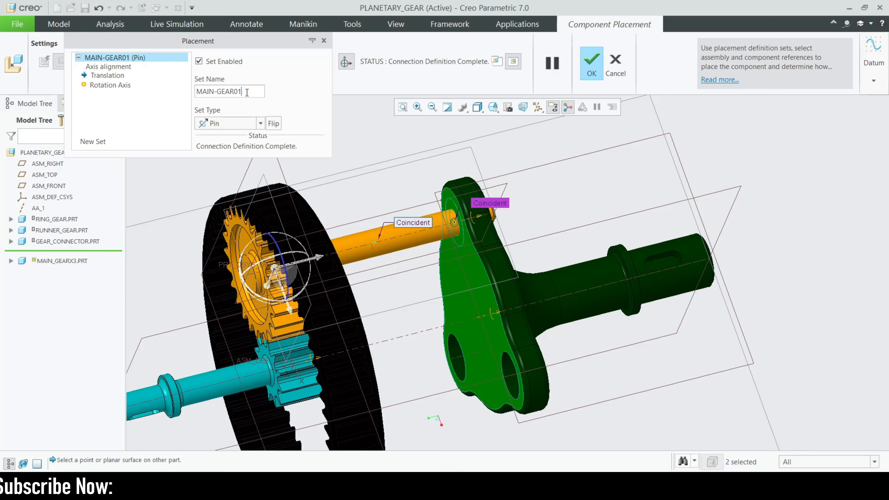
pyautogui.doubleClick(259, 90)
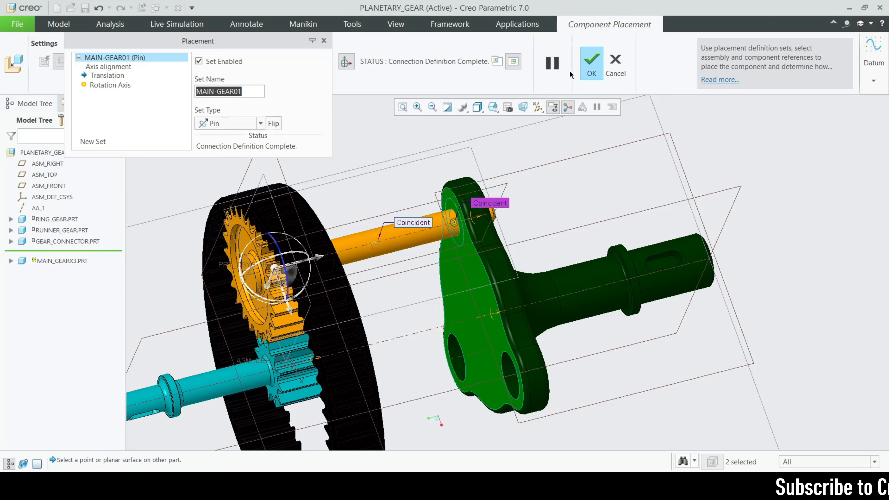
pyautogui.click(592, 65)
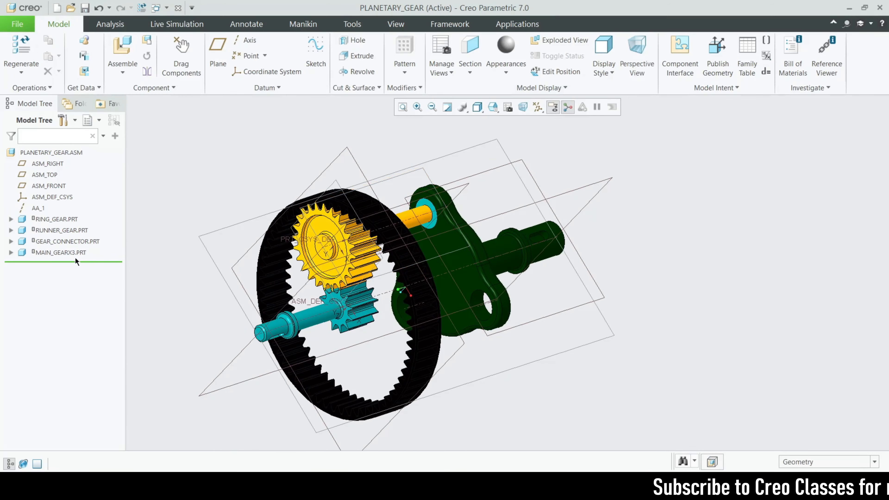
# Start repeating the placed main gear with both Coincident references, axis and surface, as variable assembly references.
pyautogui.rightClick(70, 252)
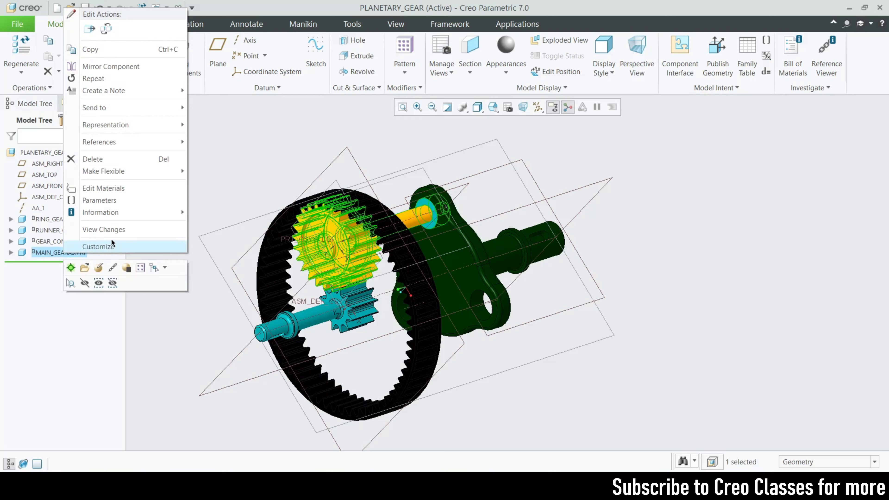
pyautogui.click(105, 81)
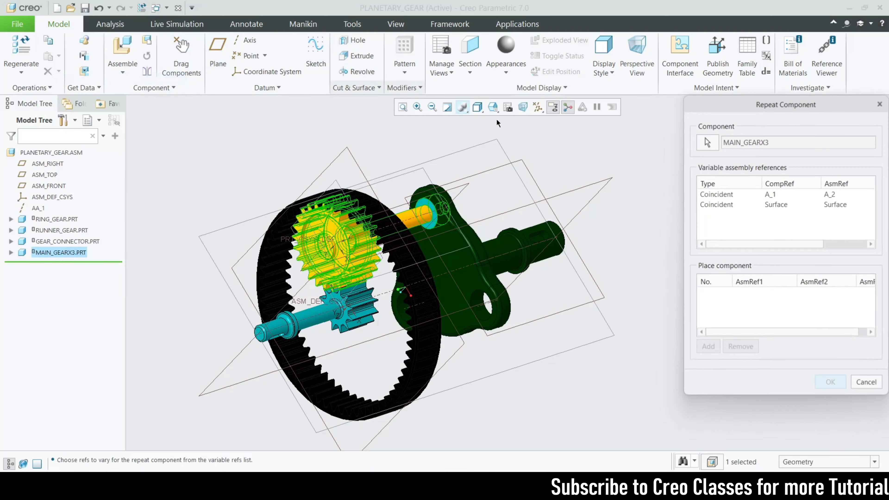
pyautogui.click(742, 194)
pyautogui.keyDown('ctrl'); pyautogui.click(735, 205); pyautogui.keyUp('ctrl')
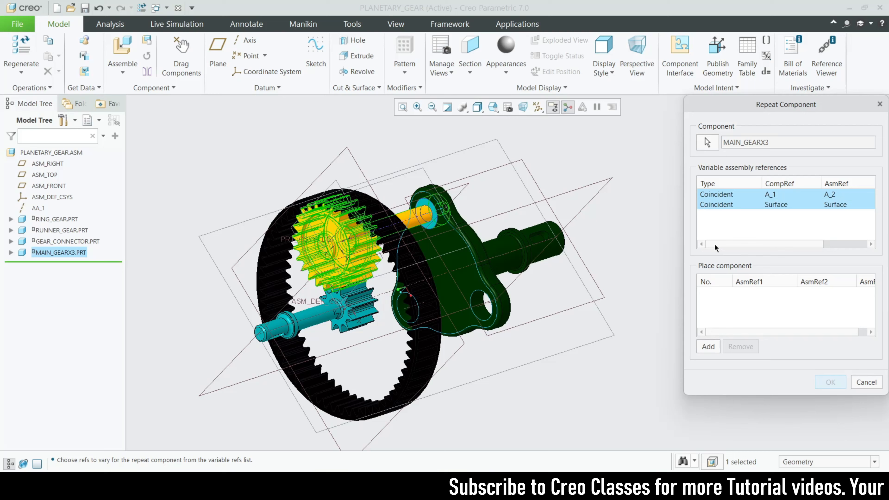
pyautogui.click(708, 347)
# Place a second main gear using the axis of the connector's lower hole beside the shaft and the plate's gear-side face.
pyautogui.scroll(-2, 466, 301)
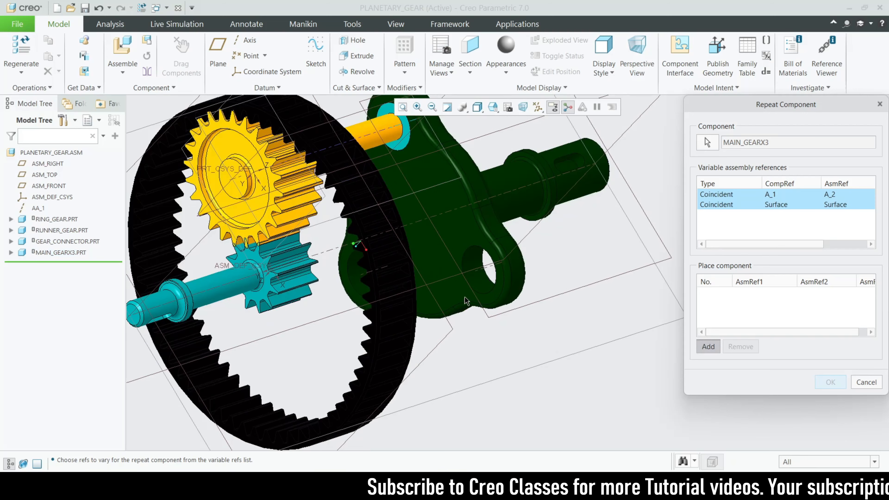
pyautogui.click(484, 271)
pyautogui.scroll(-1, 485, 274)
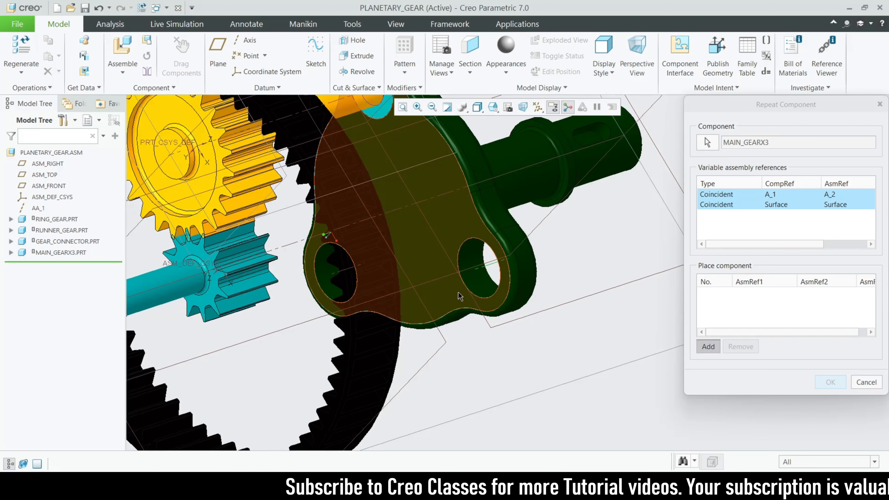
pyautogui.click(456, 293)
pyautogui.scroll(3, 494, 296)
# Place a third main gear using the connector's remaining hole axis and plate face, and complete the repeat.
pyautogui.moveTo(500, 300); pyautogui.dragTo(487, 352, button='middle')
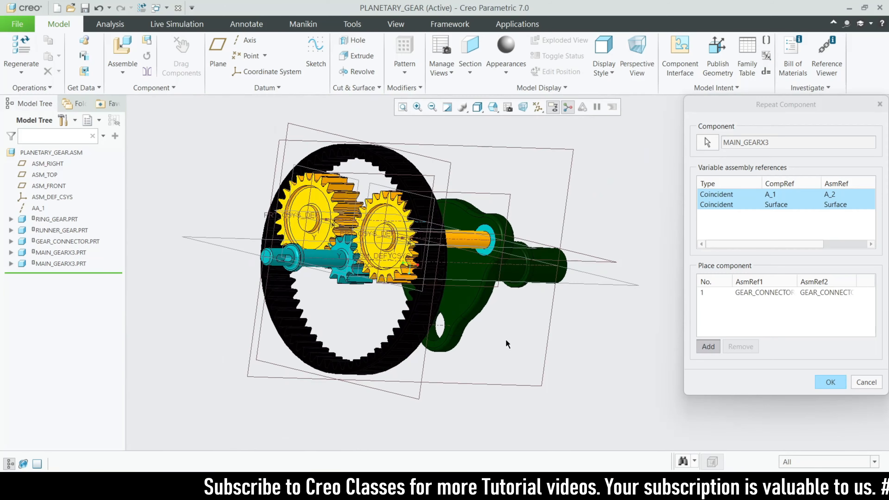
pyautogui.scroll(-3, 410, 318)
pyautogui.click(423, 309)
pyautogui.moveTo(424, 310); pyautogui.dragTo(455, 311, button='middle')
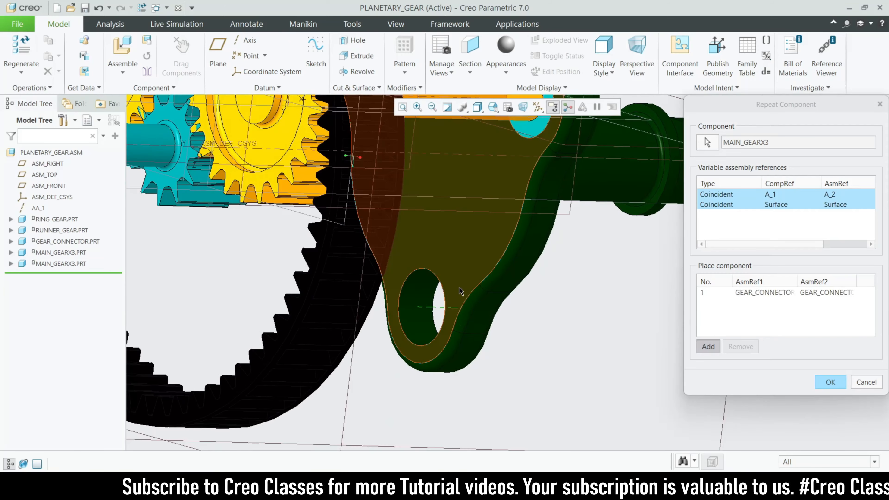
pyautogui.click(462, 288)
pyautogui.scroll(3, 477, 288)
pyautogui.moveTo(518, 316); pyautogui.dragTo(384, 328, button='middle')
pyautogui.click(829, 382)
# Redefine the second main gear's placement, renaming its pin connection set to MAIN-GEAR02.
pyautogui.scroll(3, 610, 344)
pyautogui.click(51, 266)
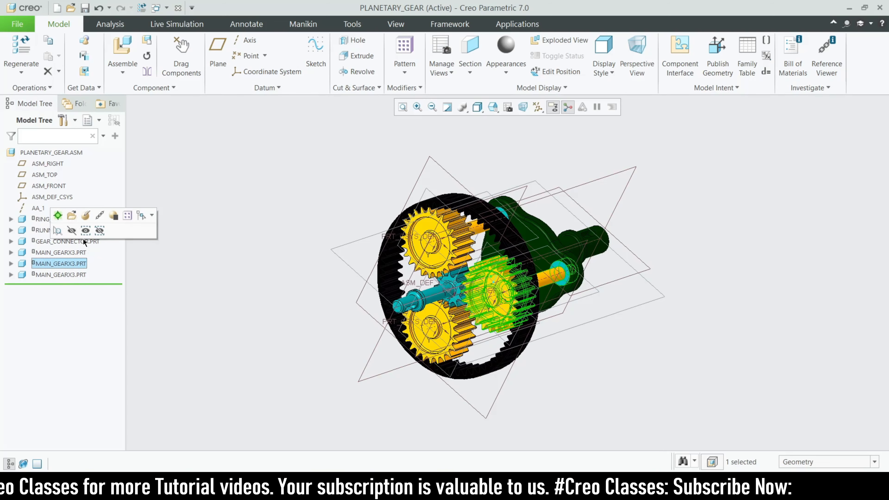
pyautogui.click(86, 216)
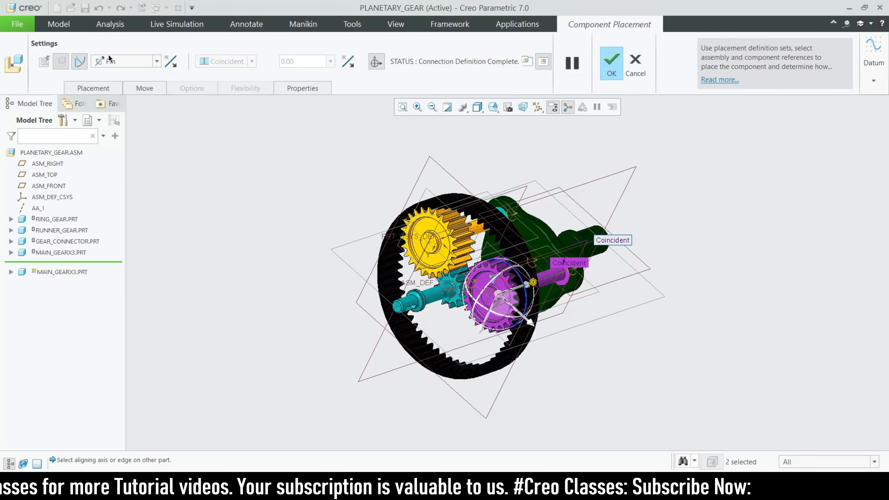
pyautogui.click(104, 84)
pyautogui.click(145, 57)
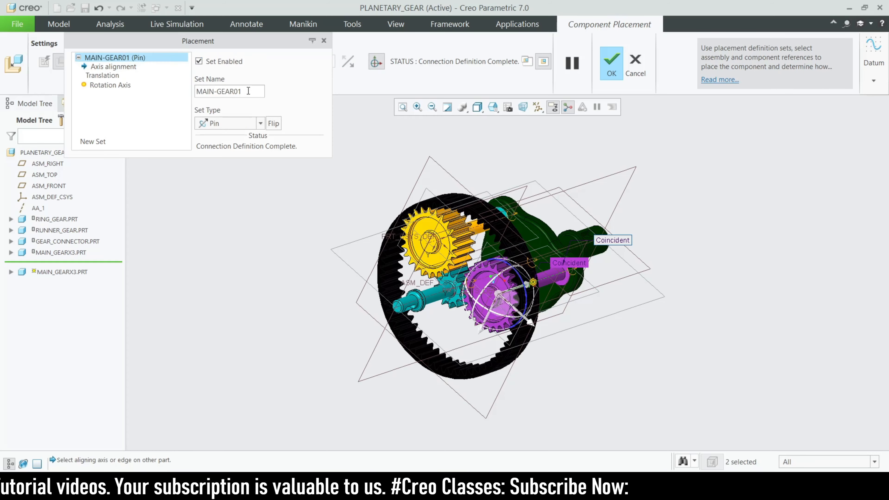
pyautogui.click(248, 91)
pyautogui.press('BackSpace')
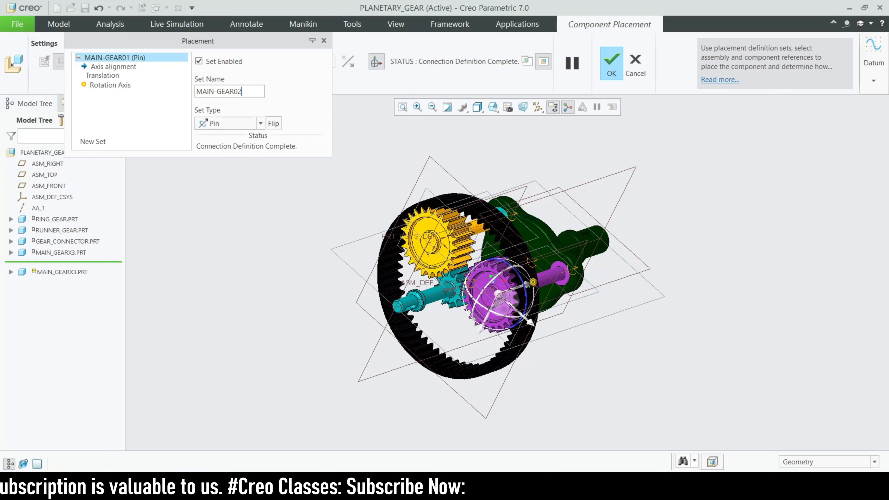
pyautogui.write('2')
pyautogui.press('Return')
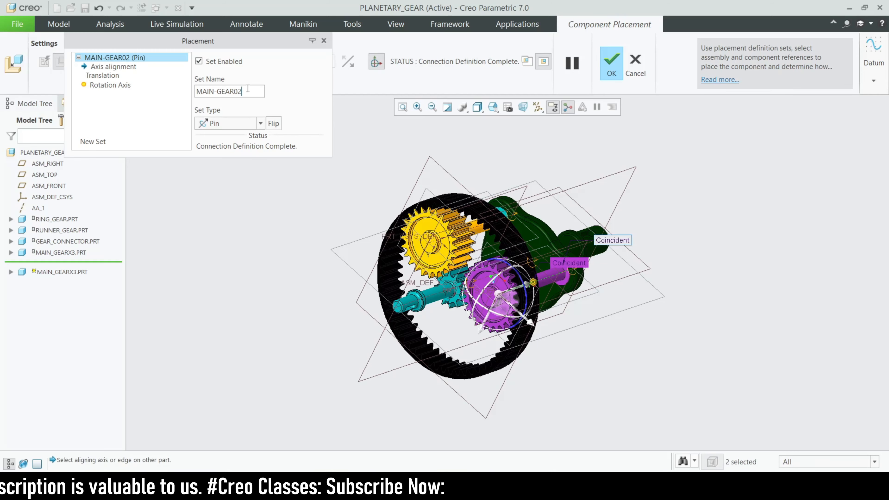
pyautogui.click(603, 76)
# Open the third main gear's placement definition and rename its pin connection set to MAIN-GEAR03.
pyautogui.click(60, 274)
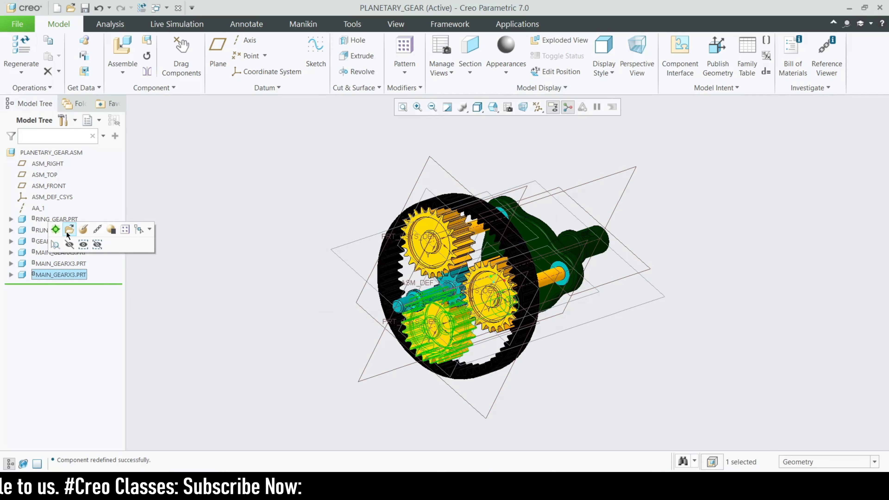
pyautogui.click(69, 232)
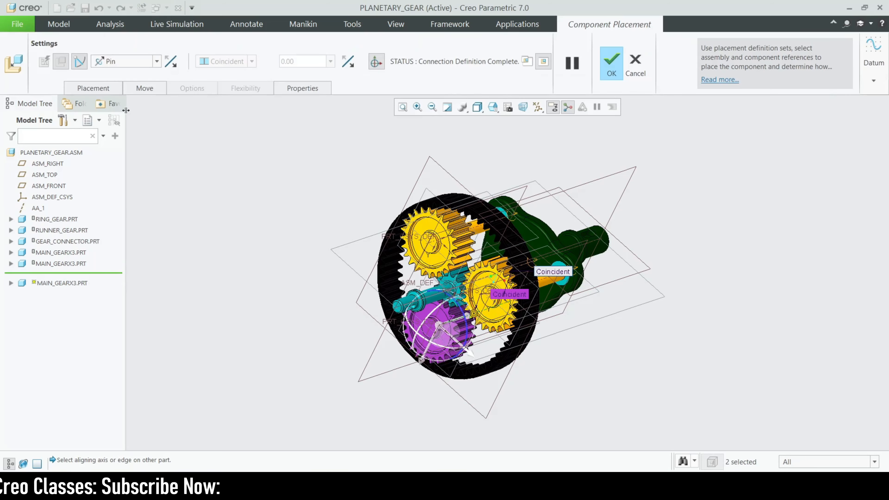
pyautogui.click(105, 88)
pyautogui.click(140, 58)
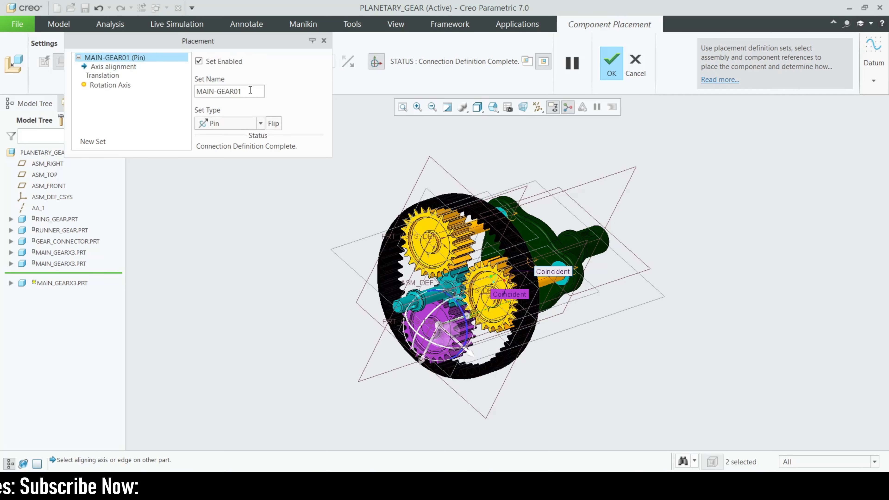
pyautogui.press('BackSpace')
pyautogui.write('3')
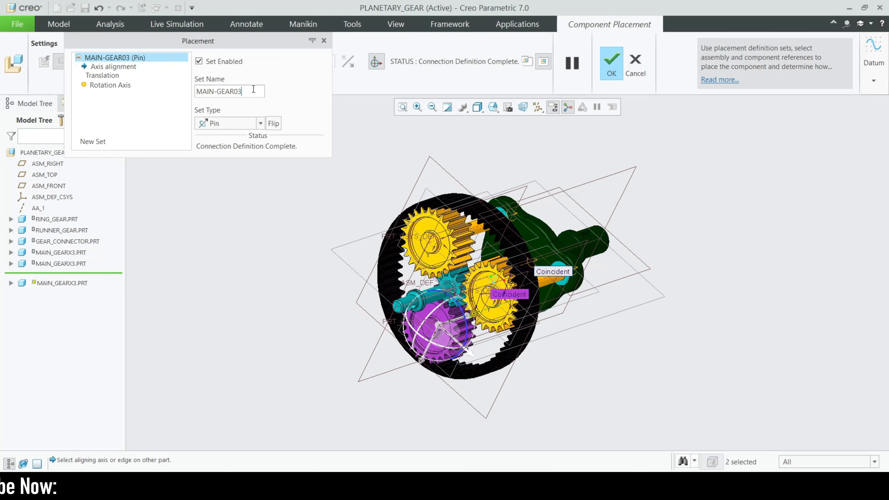
# Accept the third main gear's redefined placement.
pyautogui.click(611, 65)
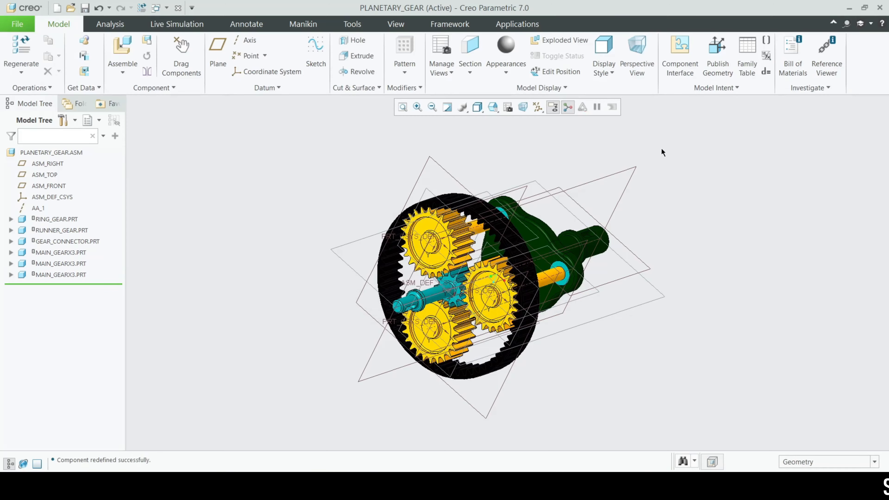
pyautogui.scroll(-2, 511, 269)
pyautogui.moveTo(511, 270); pyautogui.dragTo(563, 291, button='middle')
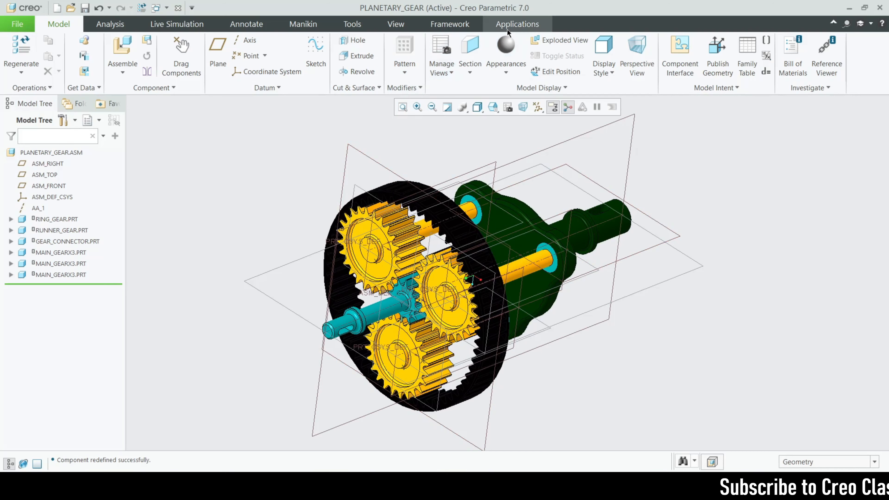
# Examine the named joint connections of the gears and connector in the Mechanism environment, and return to the assembly.
pyautogui.click(517, 24)
pyautogui.click(206, 64)
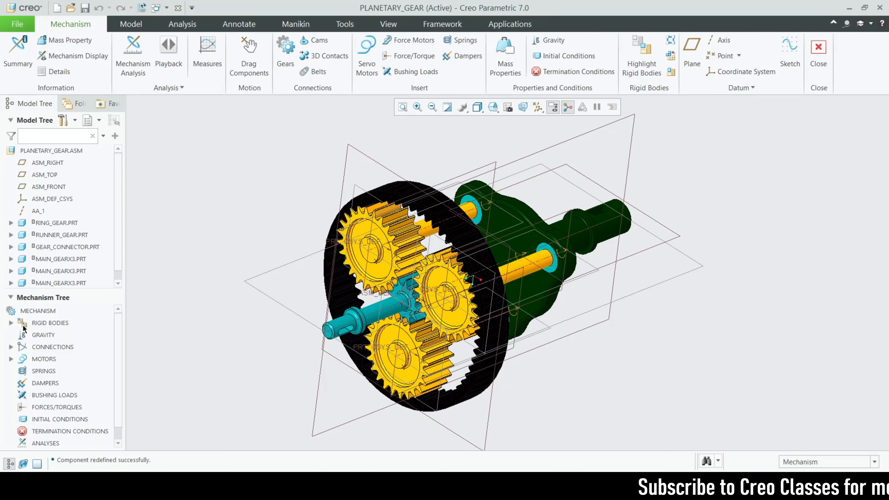
pyautogui.click(11, 347)
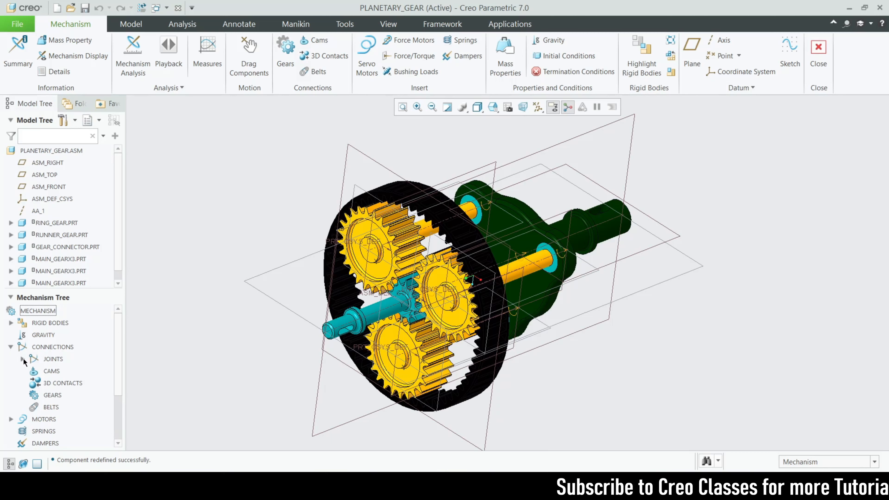
pyautogui.click(23, 359)
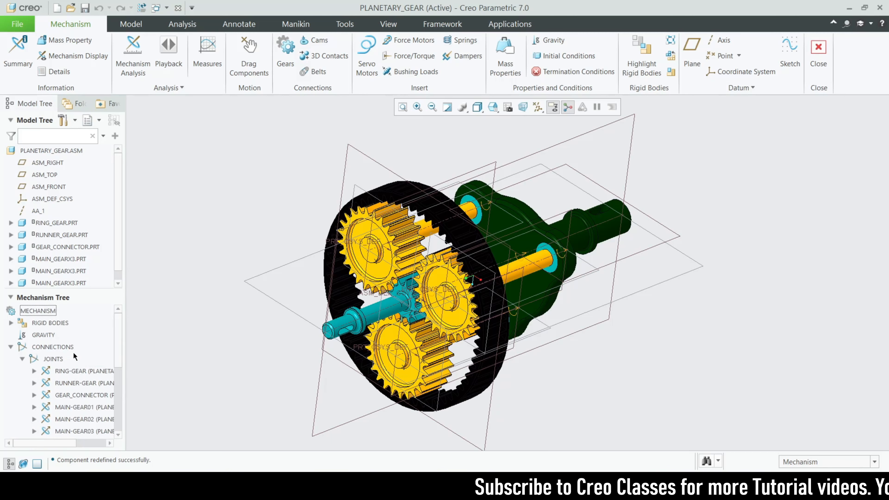
pyautogui.scroll(-3, 84, 335)
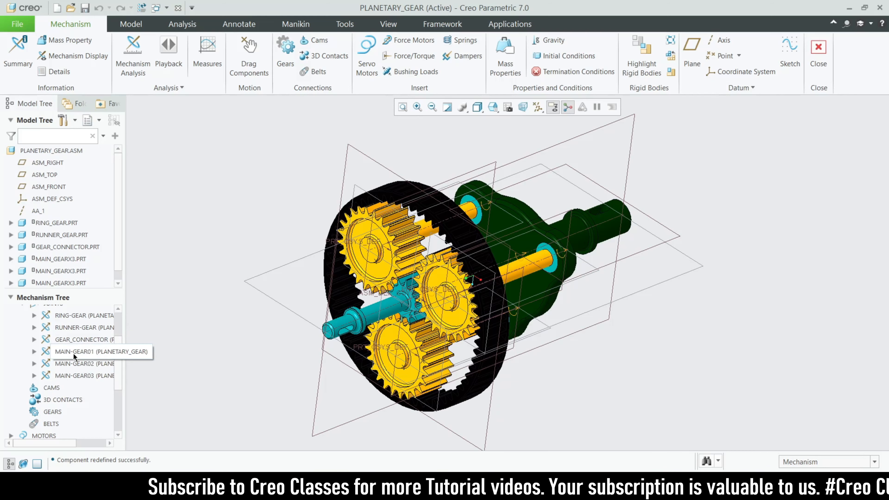
pyautogui.scroll(3, 73, 353)
pyautogui.scroll(-3, 89, 394)
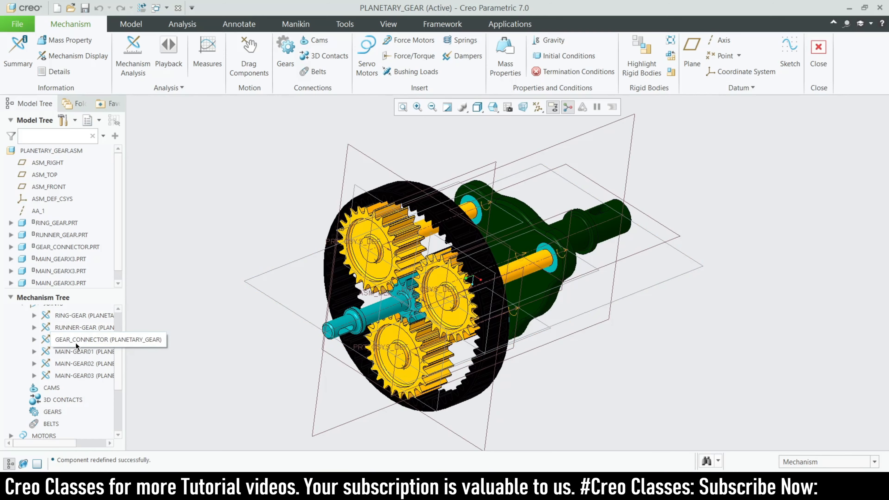
pyautogui.scroll(1, 415, 236)
pyautogui.scroll(-1, 442, 279)
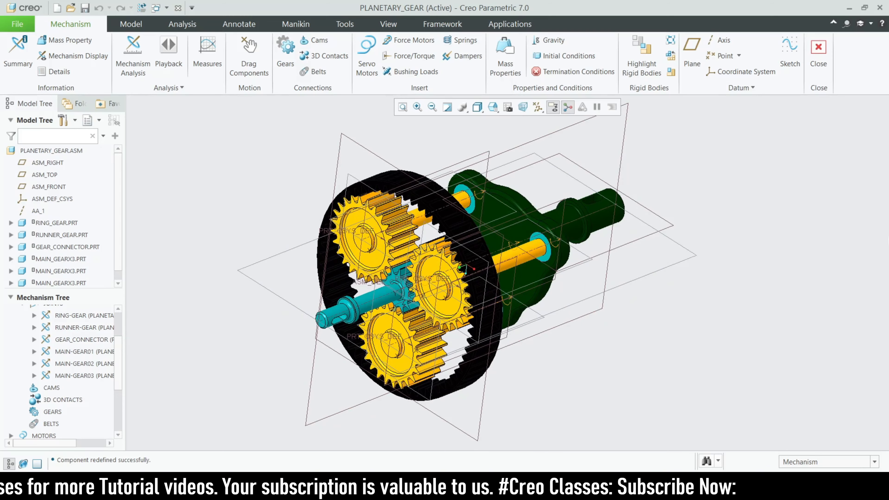
pyautogui.click(827, 80)
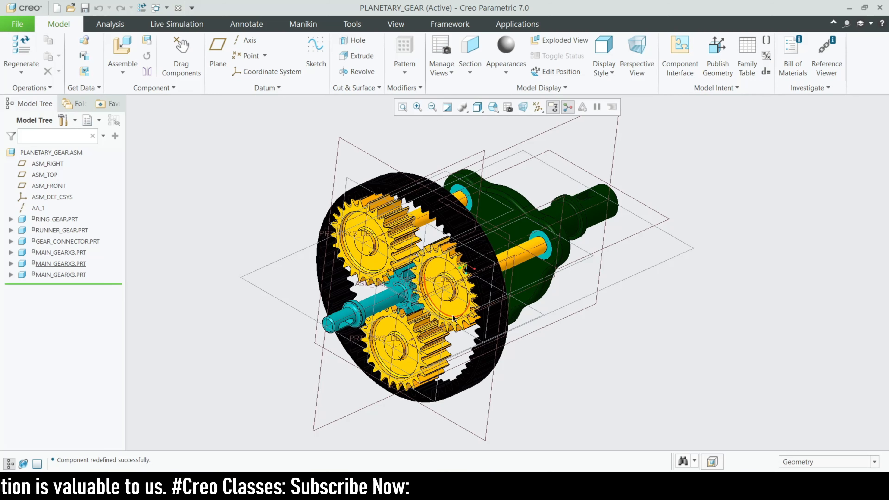
# Start a sketch on the recessed front face of the first main gear and orient the view parallel to the sketch plane.
pyautogui.scroll(-3, 454, 318)
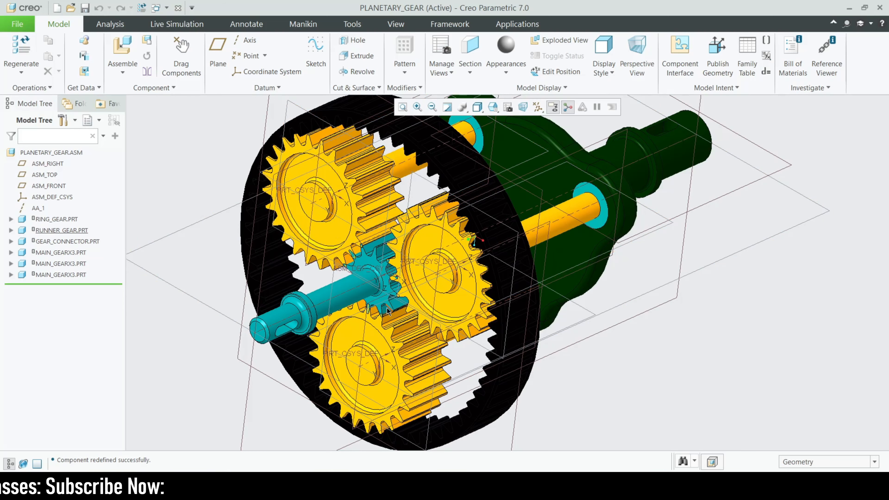
pyautogui.click(331, 221)
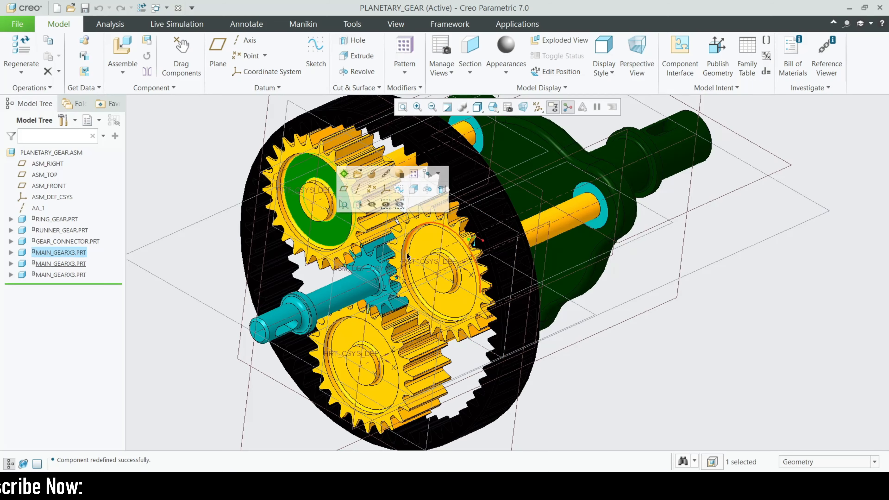
pyautogui.click(315, 67)
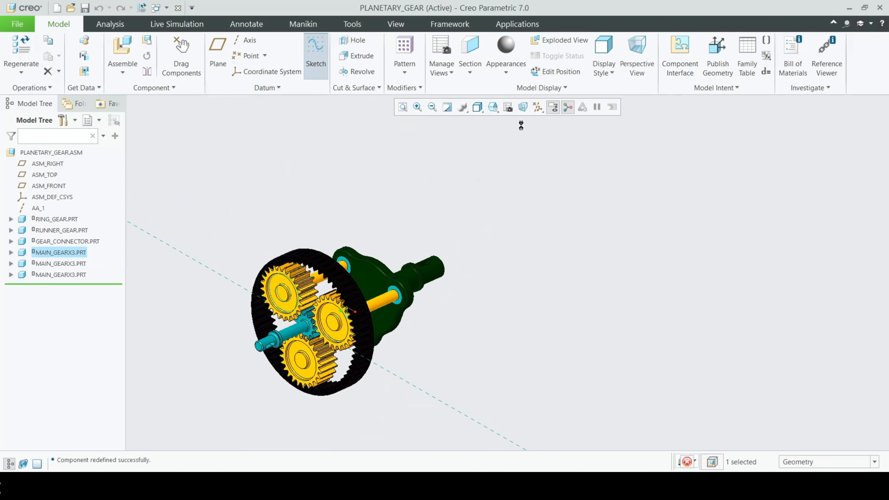
pyautogui.click(528, 110)
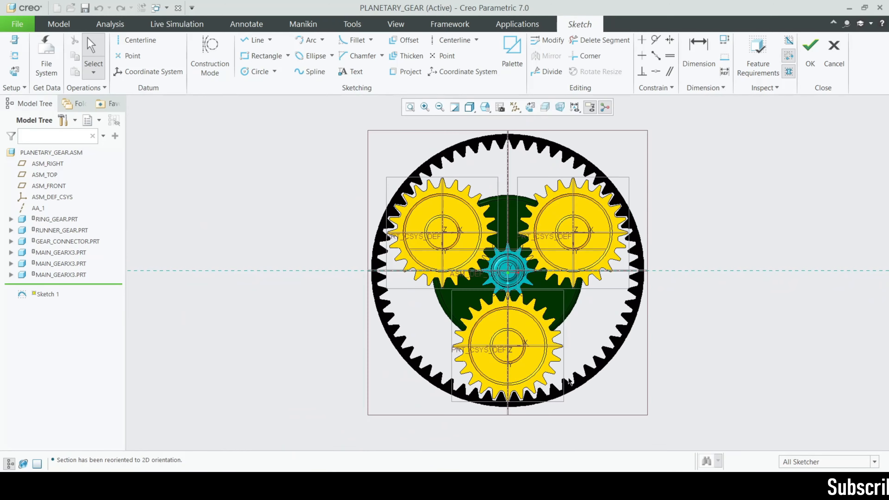
# Hide the datum planes and sketch a circle about 11.48 in diameter centred on the runner gear's axis, across its teeth.
pyautogui.click(257, 72)
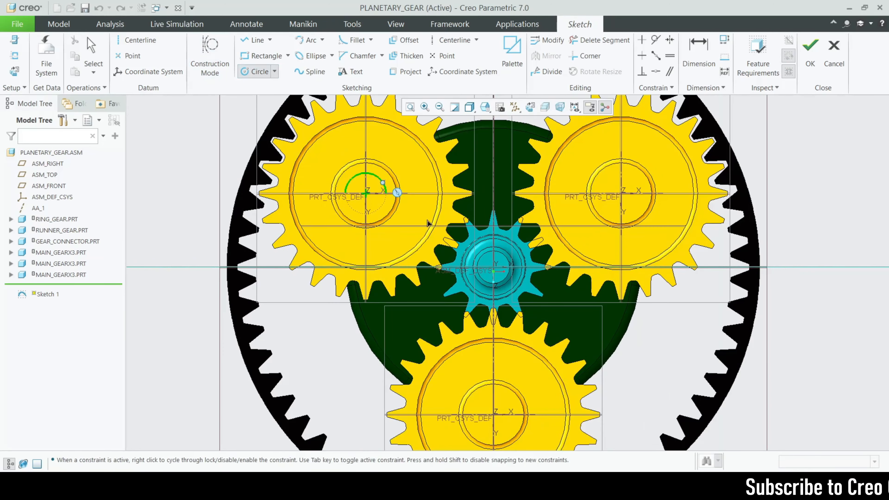
pyautogui.scroll(-3, 507, 273)
pyautogui.scroll(-2, 487, 275)
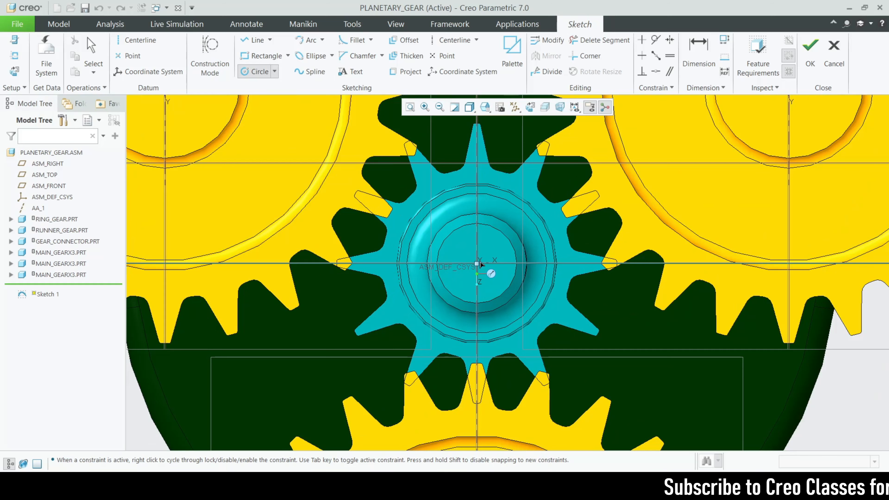
pyautogui.click(531, 107)
pyautogui.click(520, 169)
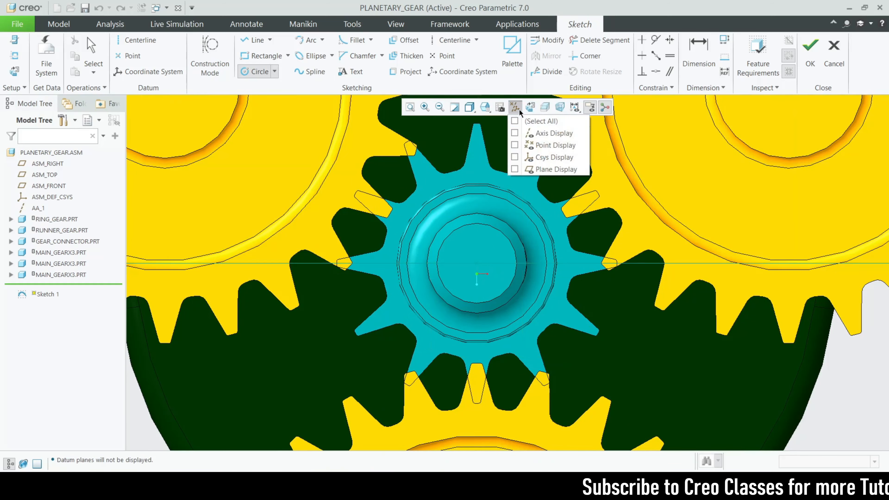
pyautogui.scroll(1, 484, 227)
pyautogui.click(458, 226)
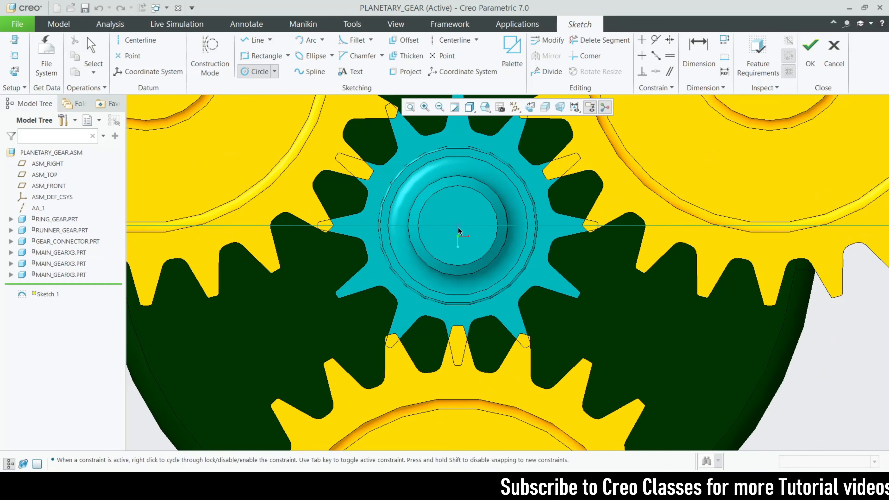
pyautogui.click(536, 313)
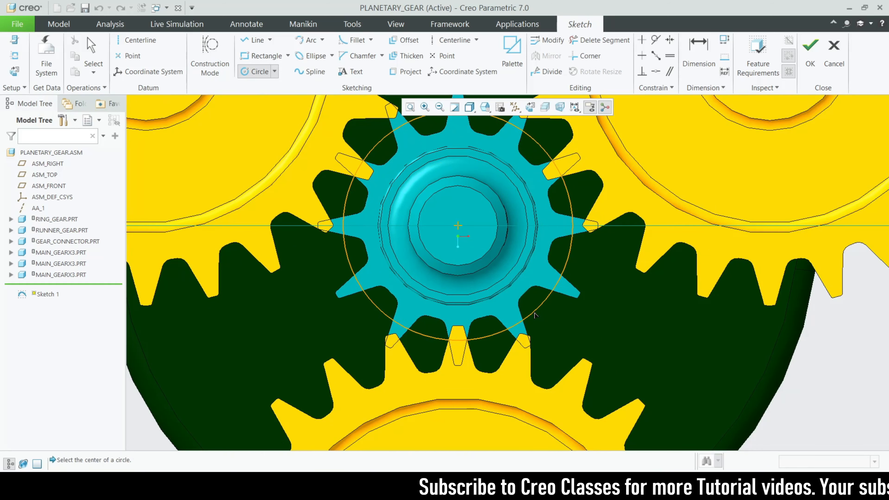
pyautogui.scroll(1, 468, 315)
pyautogui.middleClick(384, 195)
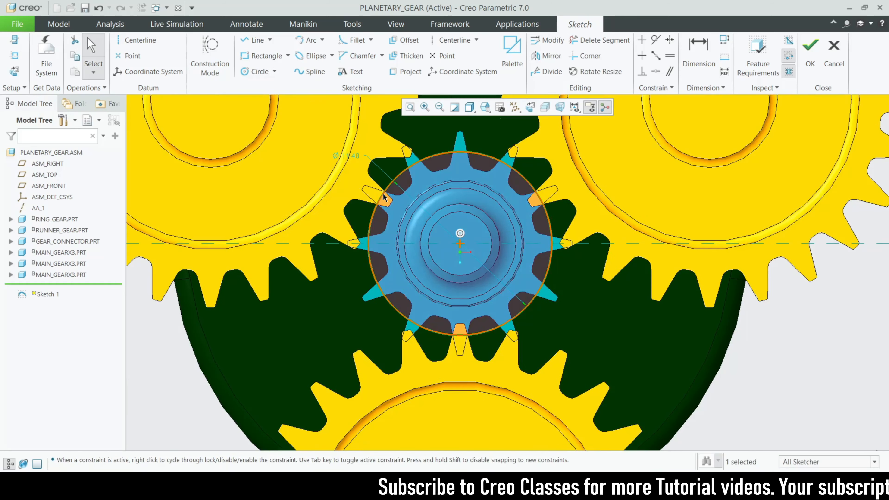
# Set the runner gear circle's diameter to 11.68.
pyautogui.doubleClick(354, 156)
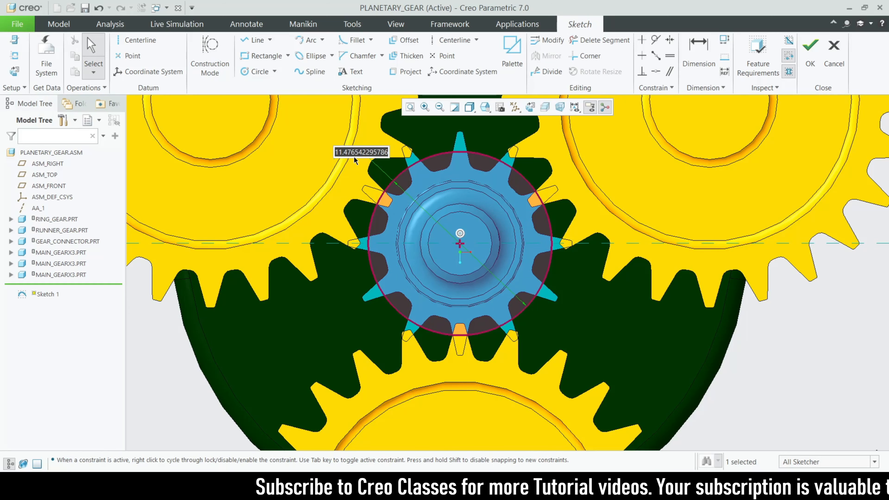
pyautogui.write('11.6')
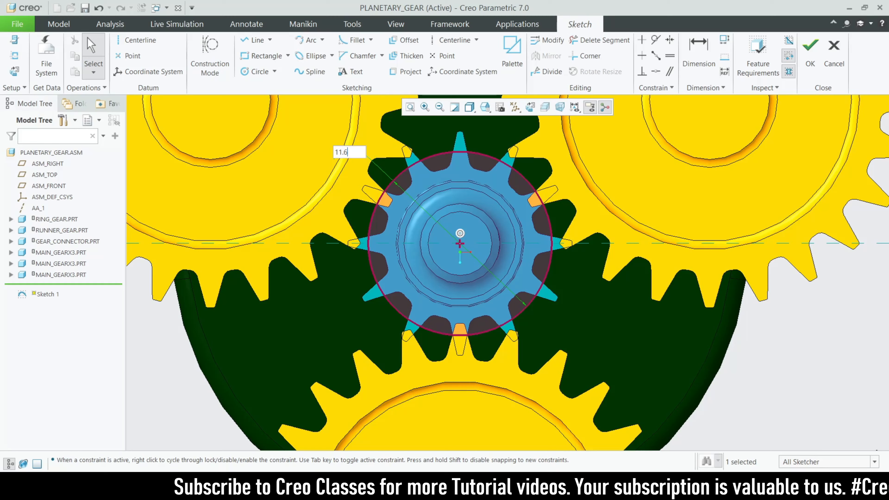
pyautogui.write('8')
pyautogui.press('Return')
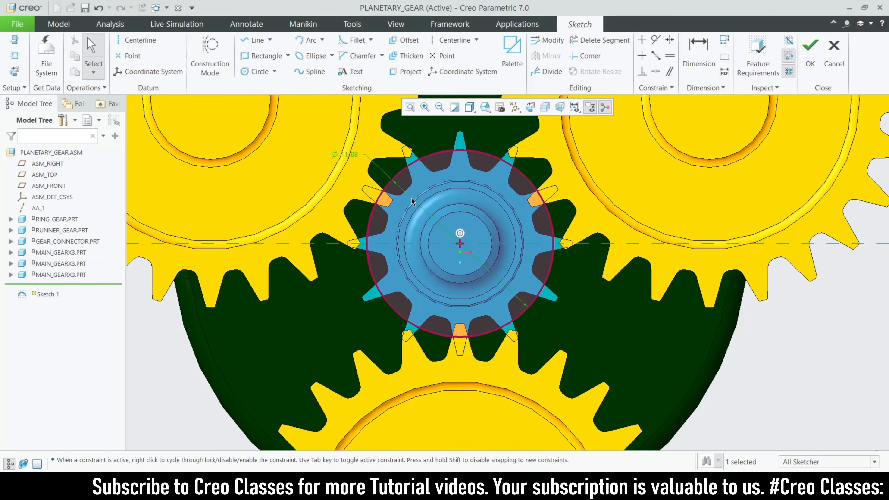
# Sketch a circle centred on the first main gear's axis and tangent to the runner gear's circle.
pyautogui.scroll(2, 493, 140)
pyautogui.scroll(-2, 451, 167)
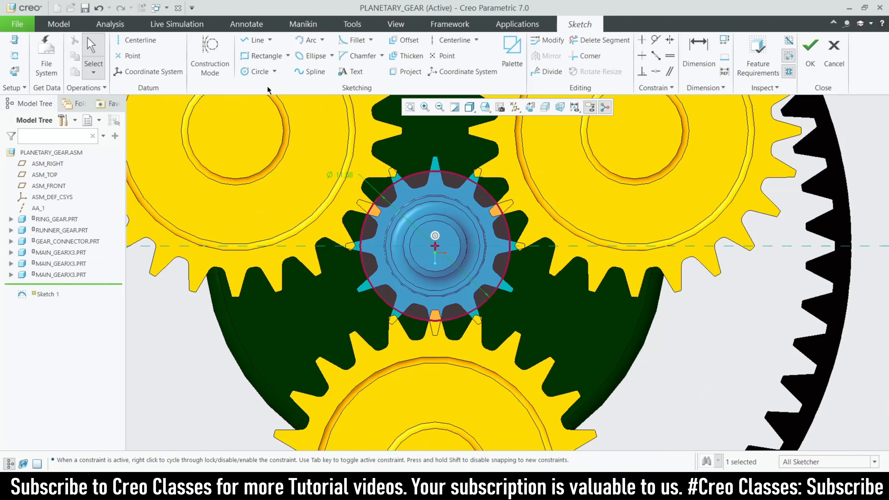
pyautogui.click(258, 72)
pyautogui.scroll(-3, 417, 267)
pyautogui.scroll(3, 338, 194)
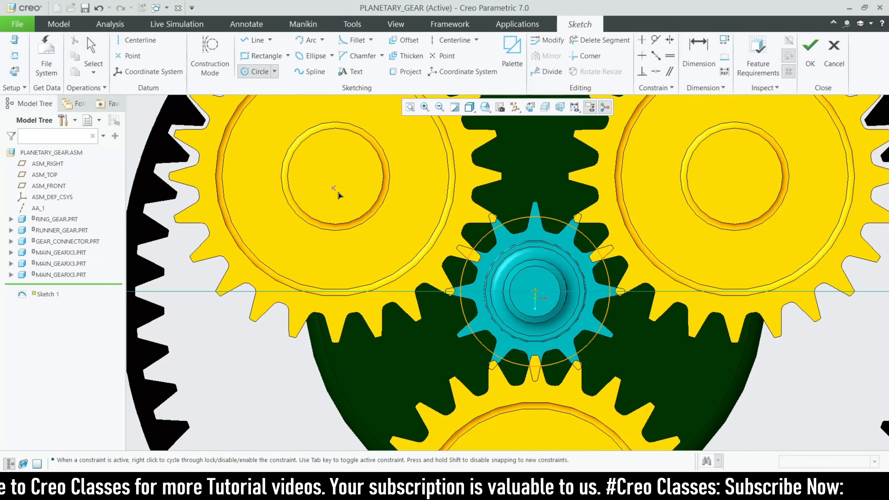
pyautogui.scroll(-2, 338, 194)
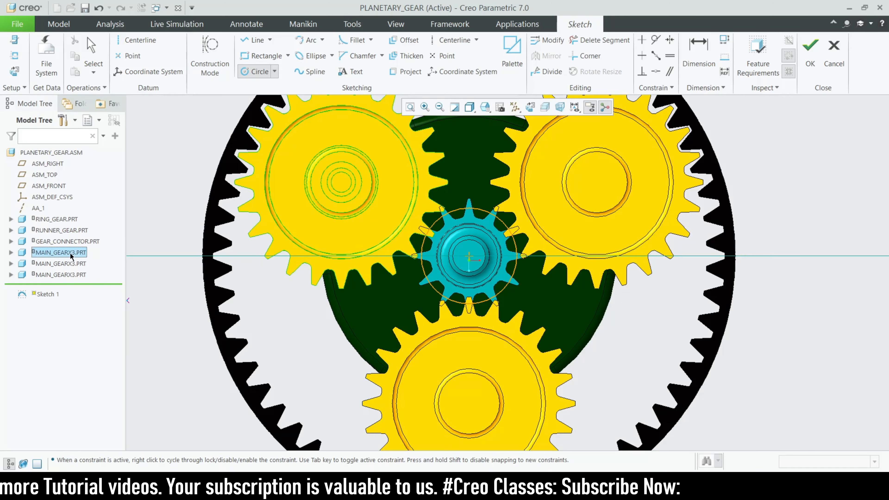
pyautogui.scroll(2, 339, 184)
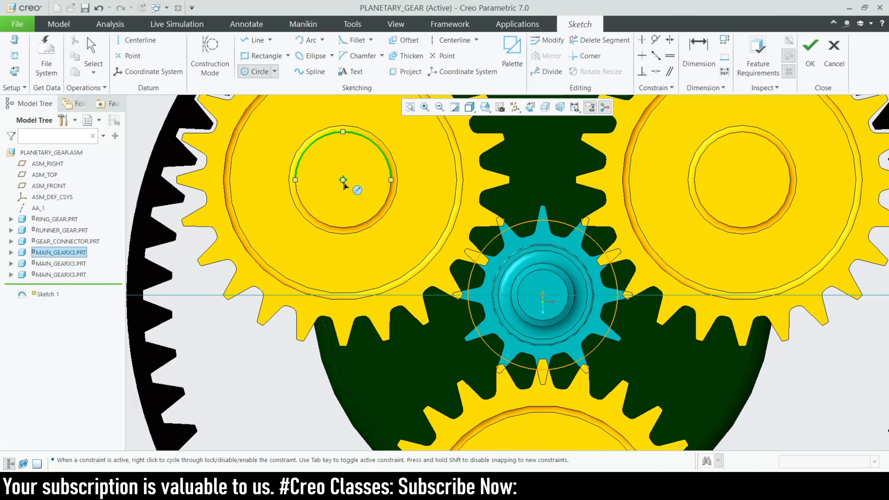
pyautogui.scroll(3, 479, 245)
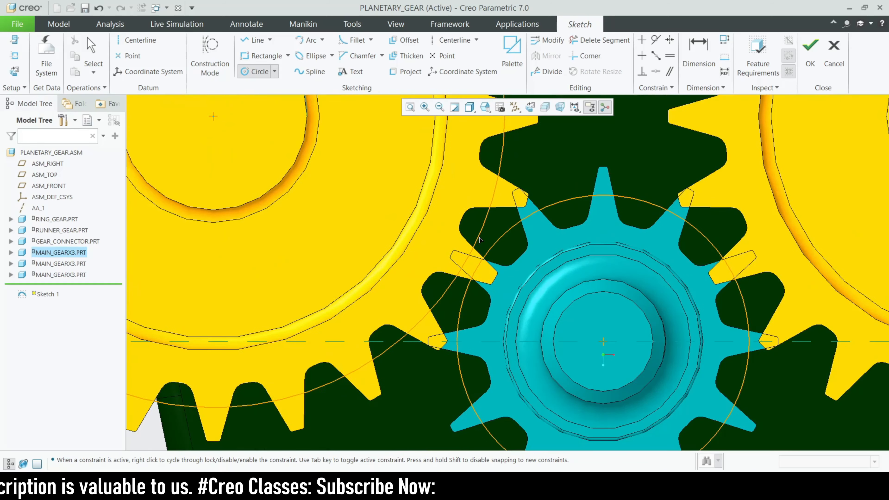
pyautogui.click(492, 241)
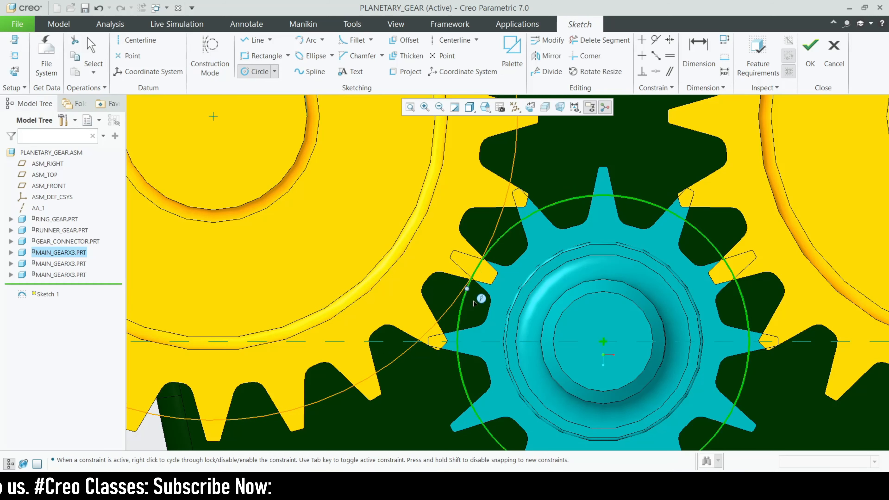
# Sketch a large circle centred on the runner gear's axis through the ring gear's teeth, tangent to the main gear's circle.
pyautogui.scroll(-3, 478, 280)
pyautogui.click(535, 288)
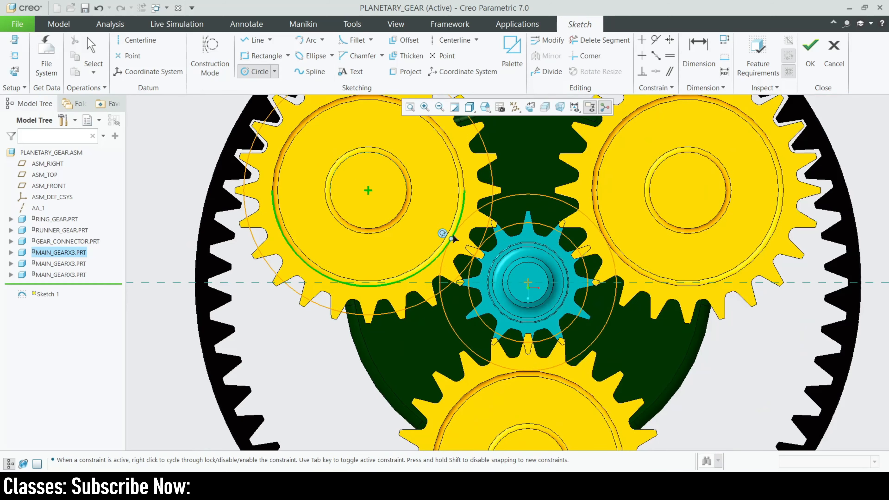
pyautogui.scroll(-3, 453, 233)
pyautogui.click(399, 316)
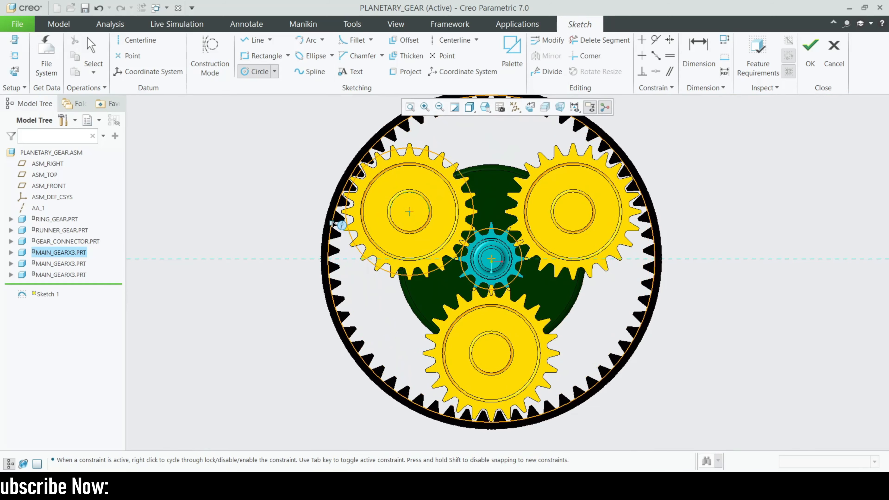
pyautogui.scroll(4, 364, 154)
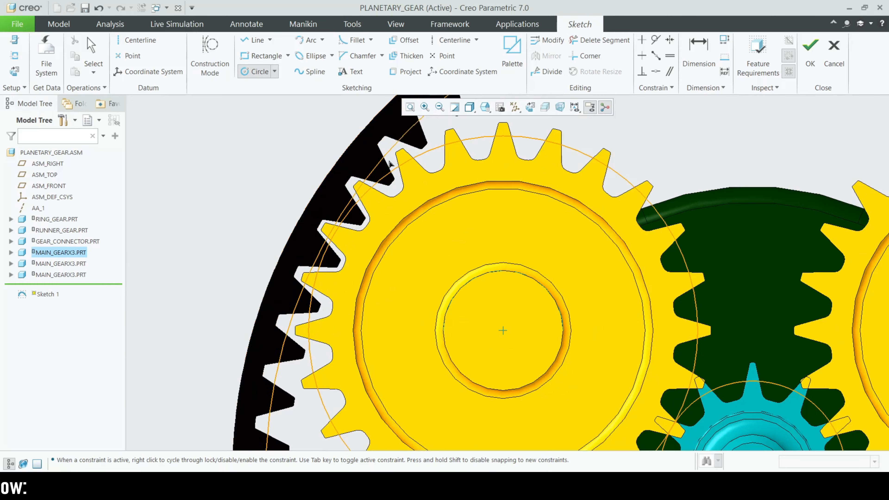
pyautogui.scroll(-3, 398, 204)
pyautogui.scroll(5, 385, 195)
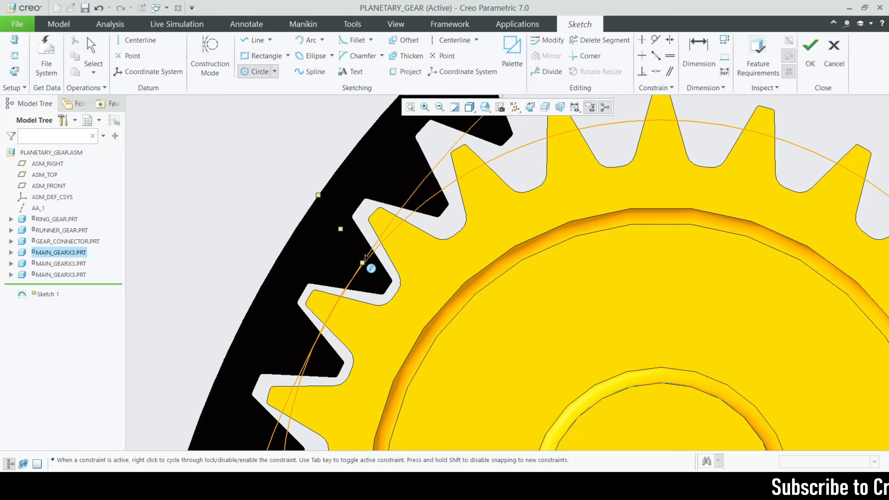
pyautogui.click(362, 261)
pyautogui.middleClick(343, 296)
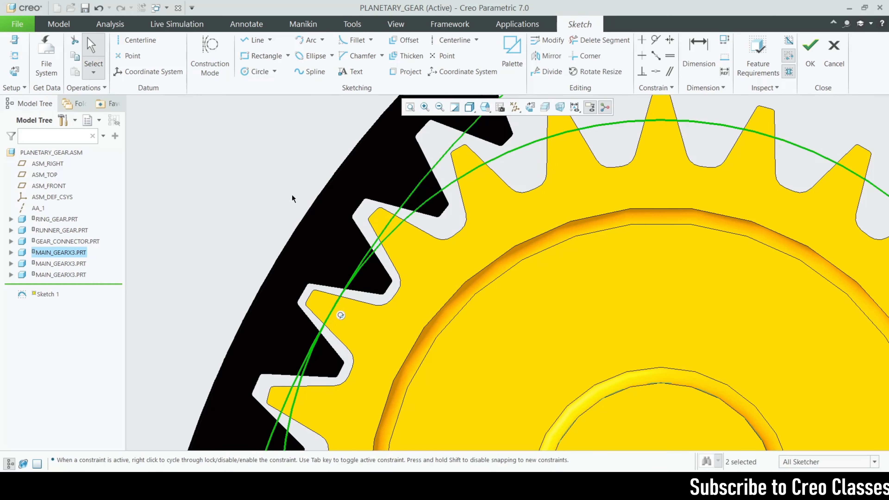
pyautogui.scroll(-6, 423, 197)
pyautogui.scroll(1, 410, 197)
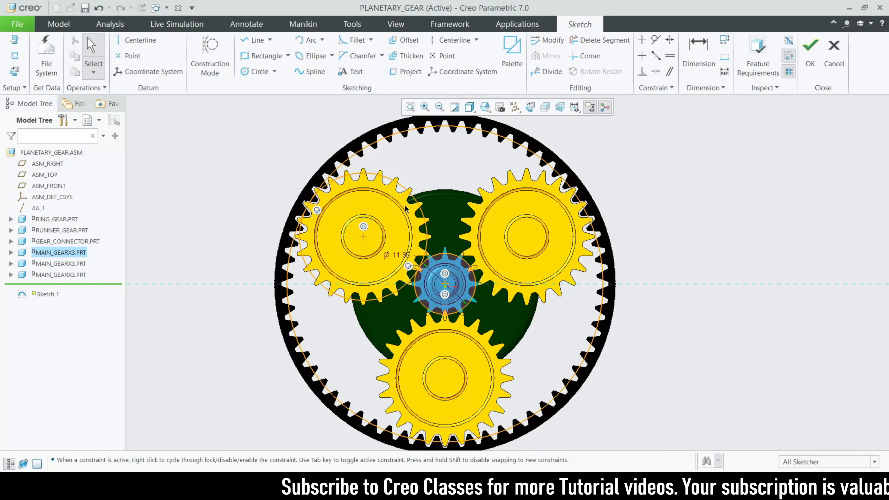
pyautogui.moveTo(522, 217); pyautogui.dragTo(375, 299, button='middle')
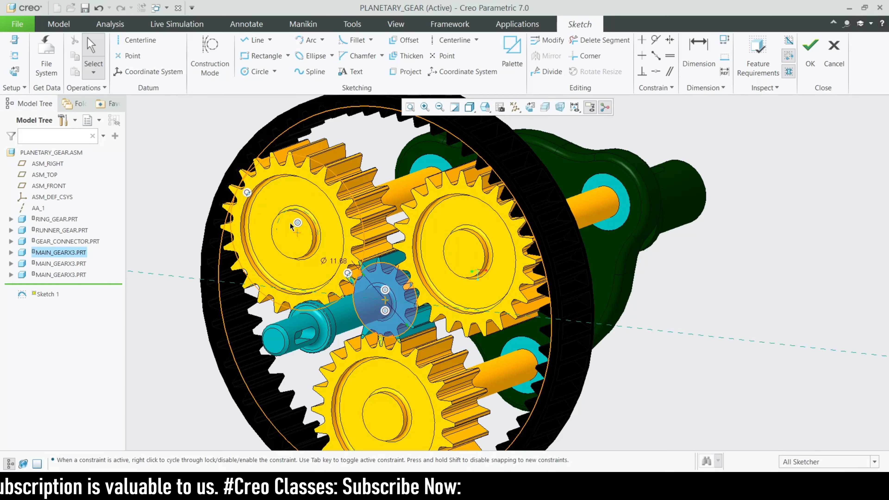
# Orient the sketch to 2D and move the runner gear circle's diameter dimension clear of the gears.
pyautogui.click(530, 107)
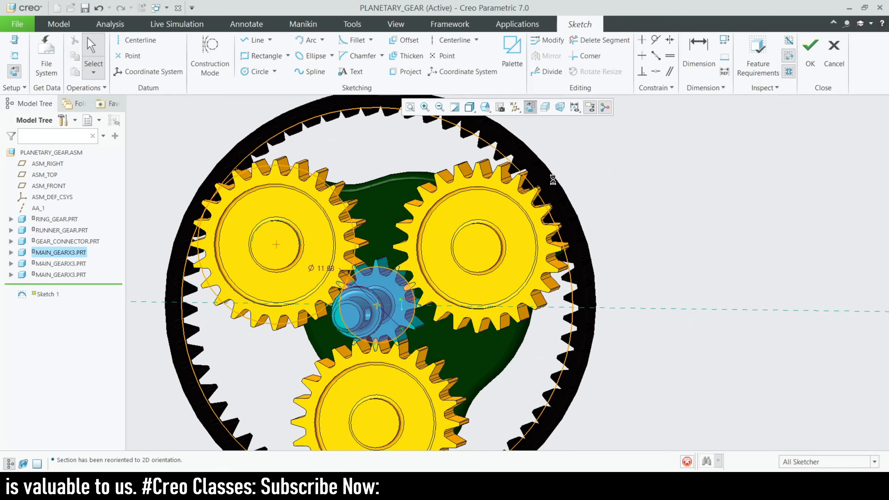
pyautogui.moveTo(331, 255); pyautogui.dragTo(650, 230)
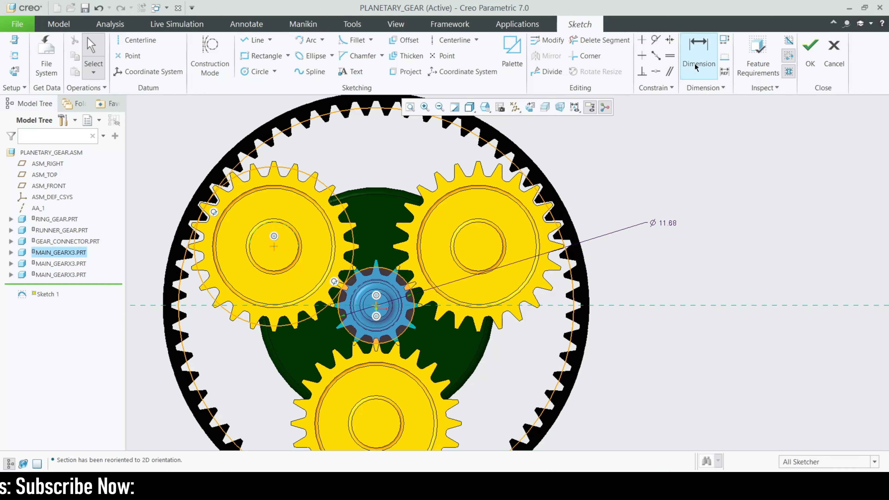
# Check the radii of the first main gear's circle and the ring gear's circle with trial dimensions, discarding each one.
pyautogui.click(699, 53)
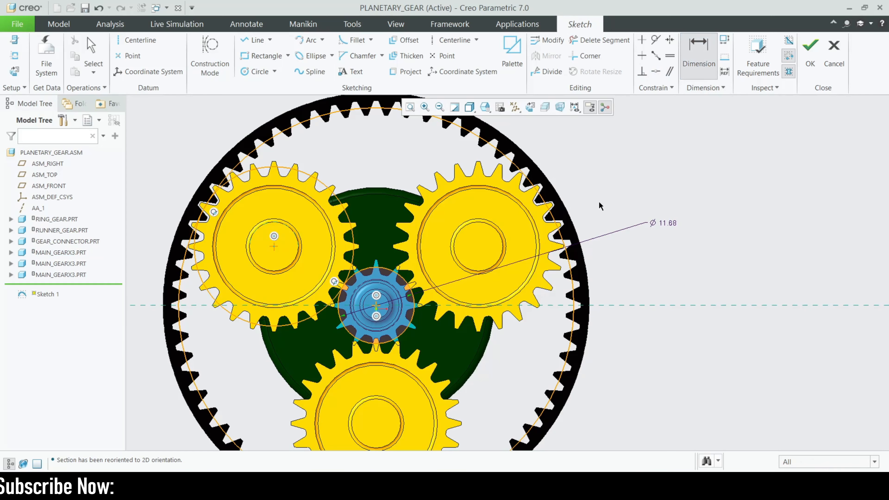
pyautogui.click(338, 202)
pyautogui.middleClick(570, 165)
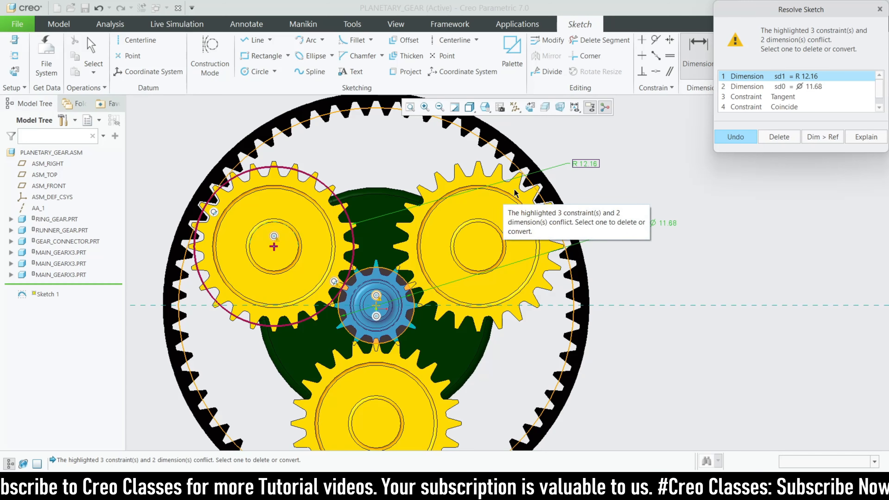
pyautogui.click(880, 9)
pyautogui.click(529, 179)
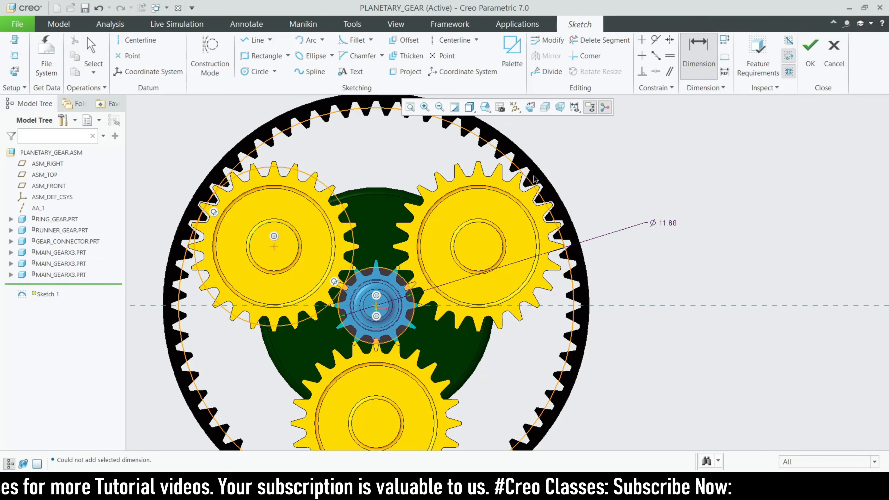
pyautogui.middleClick(635, 178)
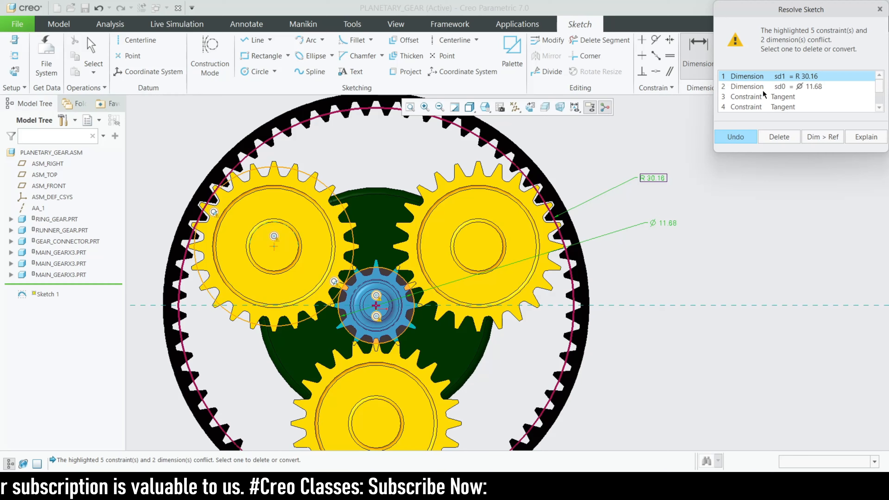
pyautogui.click(878, 10)
# Finish the pitch circle sketch and hide it in the assembly.
pyautogui.scroll(2, 568, 234)
pyautogui.moveTo(626, 282); pyautogui.dragTo(602, 290, button='middle')
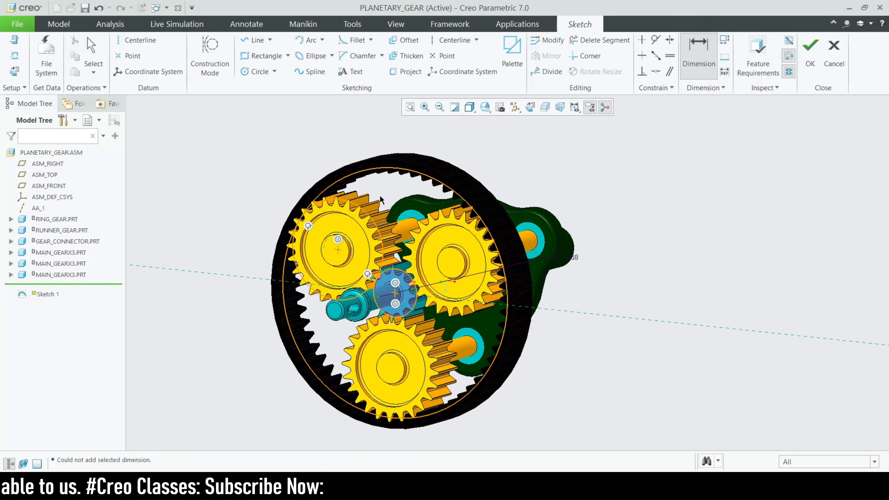
pyautogui.click(810, 49)
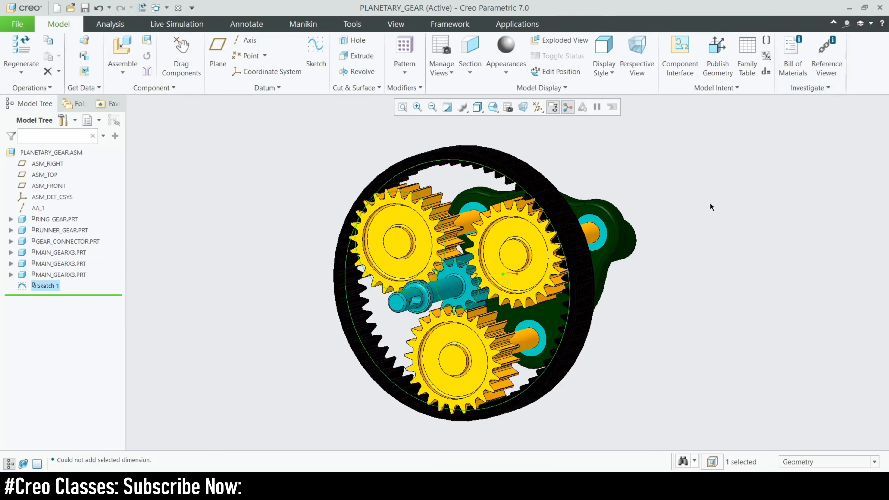
pyautogui.rightClick(37, 287)
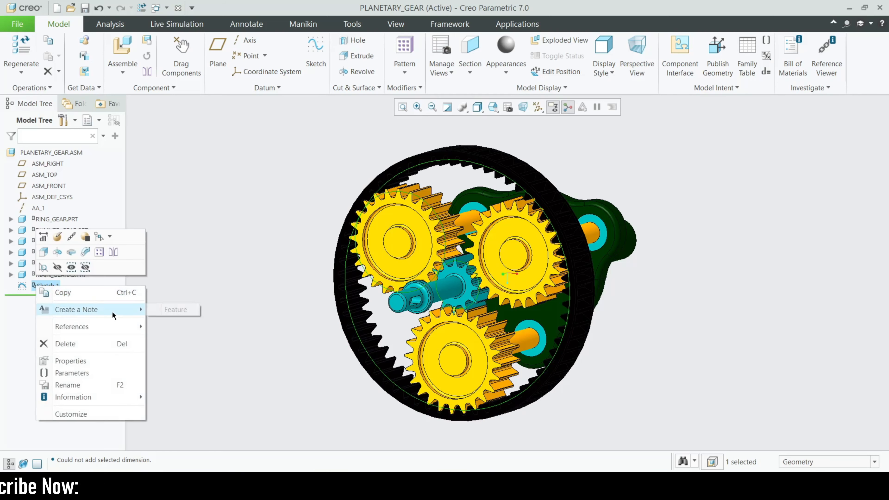
pyautogui.click(57, 267)
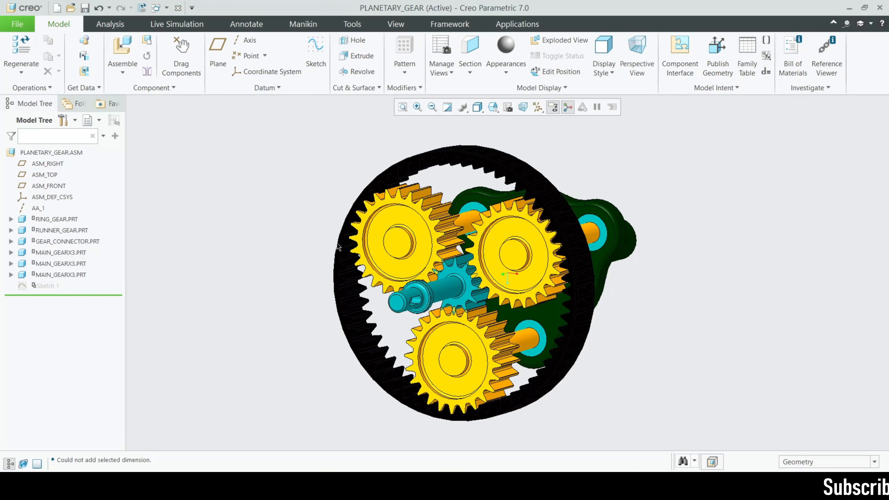
# Orient the assembly to the TOP view and rotate the runner gear until its teeth mesh with the three main gears.
pyautogui.scroll(2, 422, 265)
pyautogui.moveTo(422, 265); pyautogui.dragTo(487, 299, button='middle')
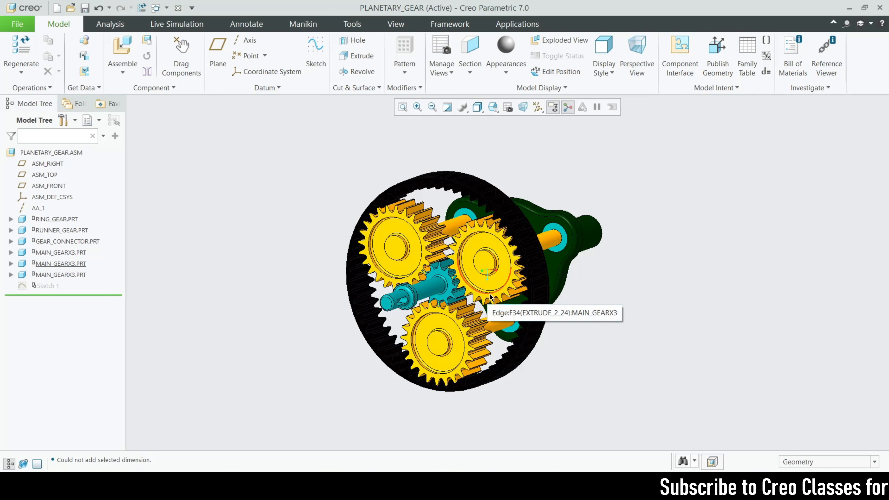
pyautogui.click(478, 107)
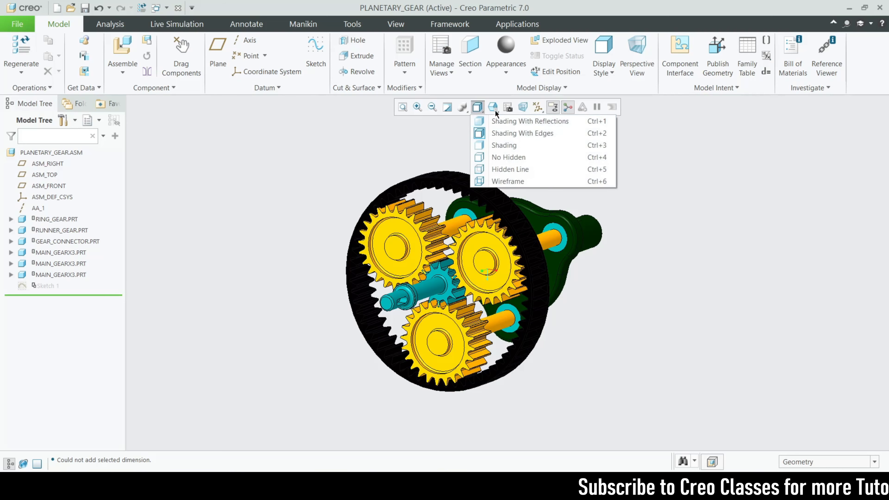
pyautogui.click(496, 110)
pyautogui.click(507, 161)
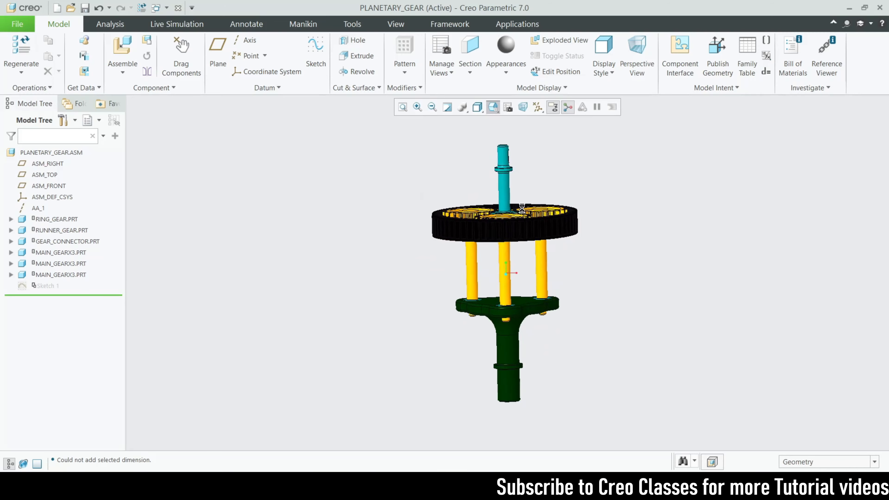
pyautogui.click(494, 107)
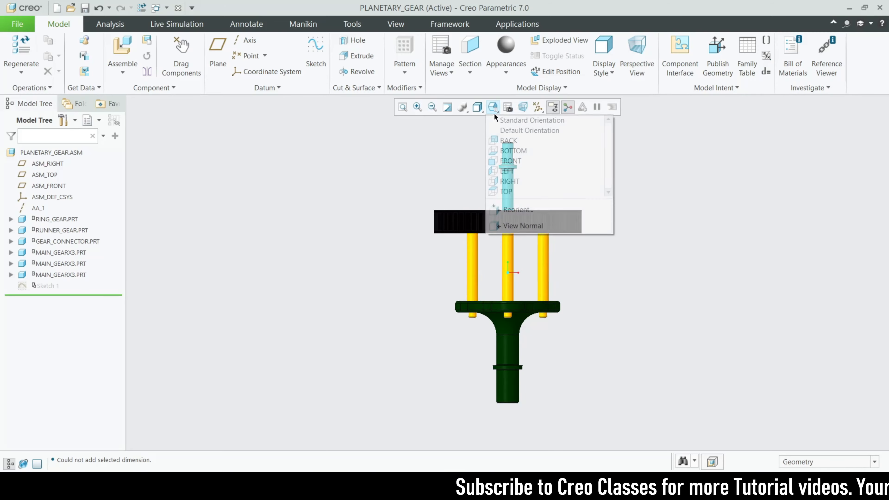
pyautogui.click(507, 191)
pyautogui.scroll(3, 496, 262)
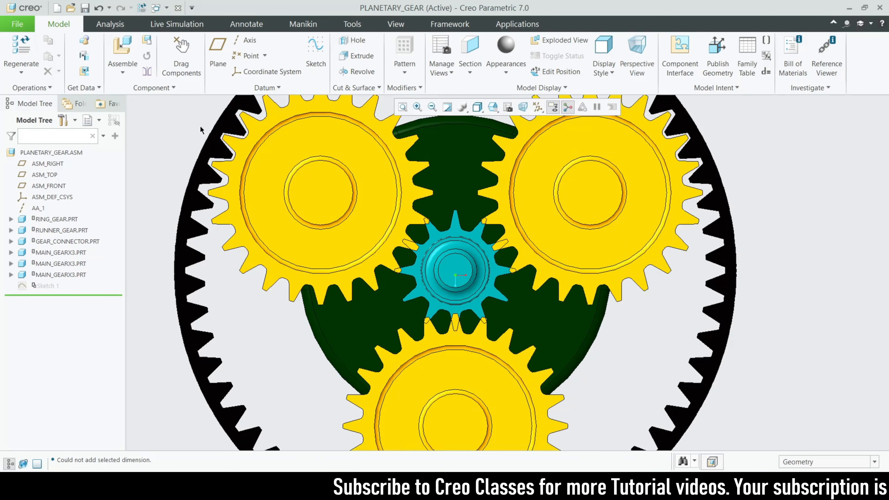
pyautogui.click(182, 58)
pyautogui.scroll(3, 452, 260)
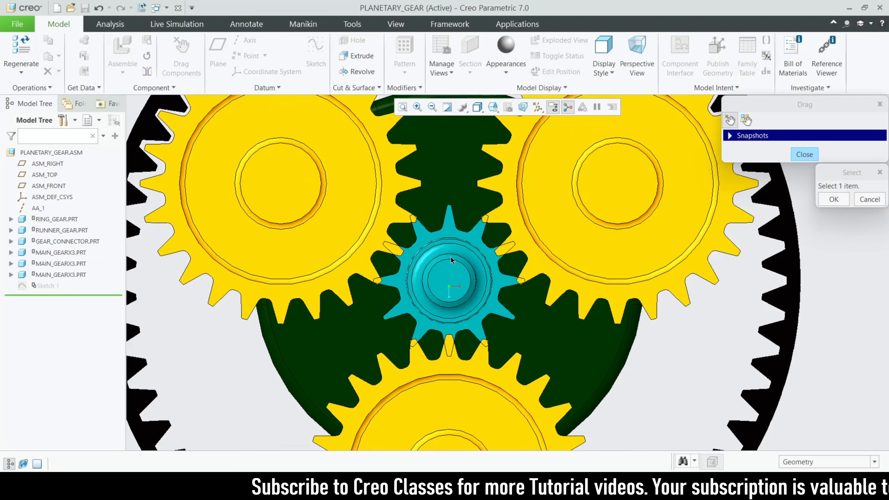
pyautogui.click(451, 260)
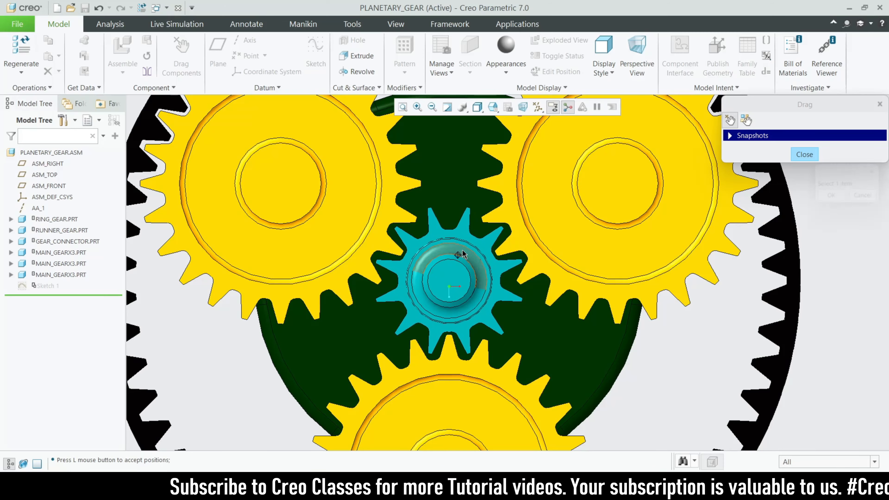
pyautogui.click(454, 252)
pyautogui.click(805, 154)
# Switch the assembly to the Mechanism application and start a new gear pair definition.
pyautogui.scroll(-3, 758, 259)
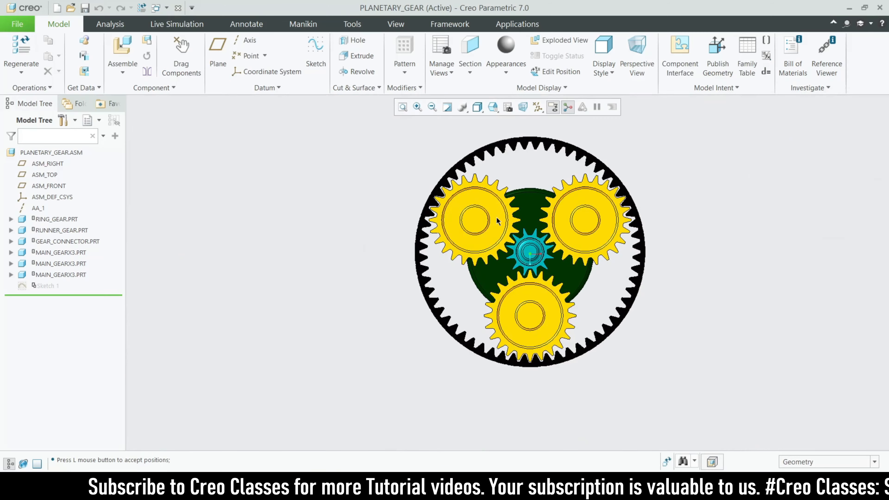
pyautogui.moveTo(688, 267); pyautogui.dragTo(632, 298, button='middle')
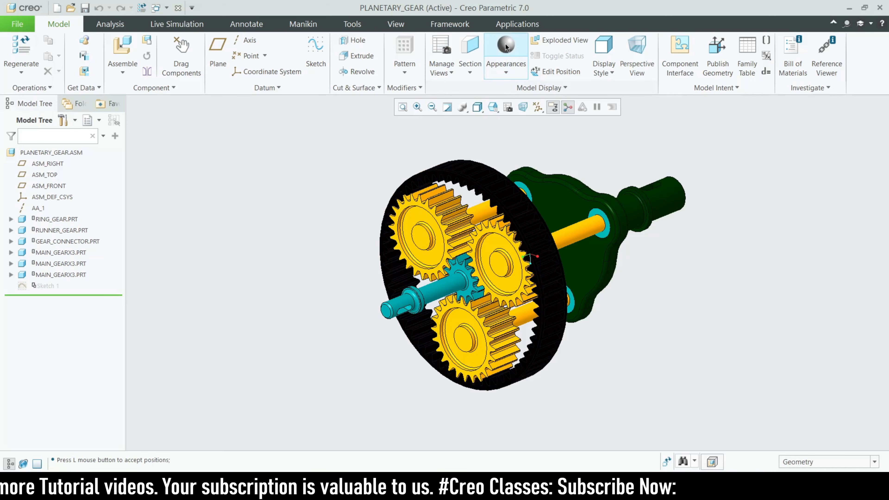
pyautogui.click(514, 24)
pyautogui.scroll(2, 485, 213)
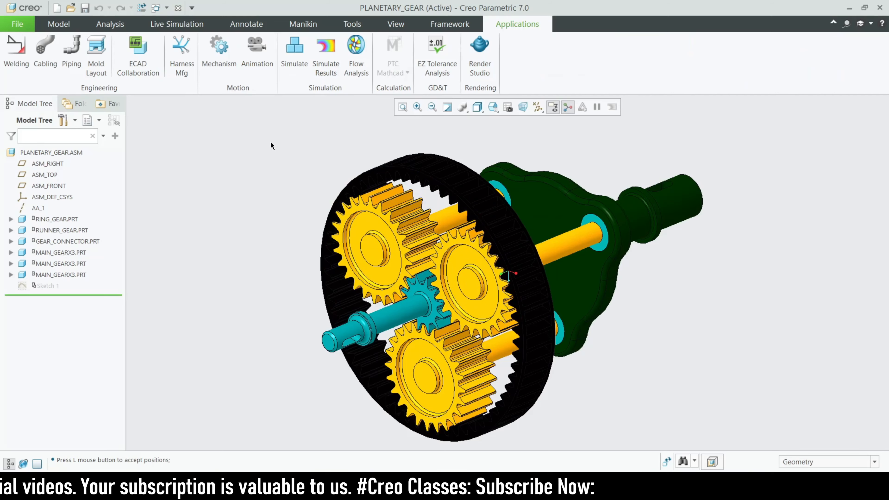
pyautogui.click(219, 51)
pyautogui.scroll(-1, 338, 233)
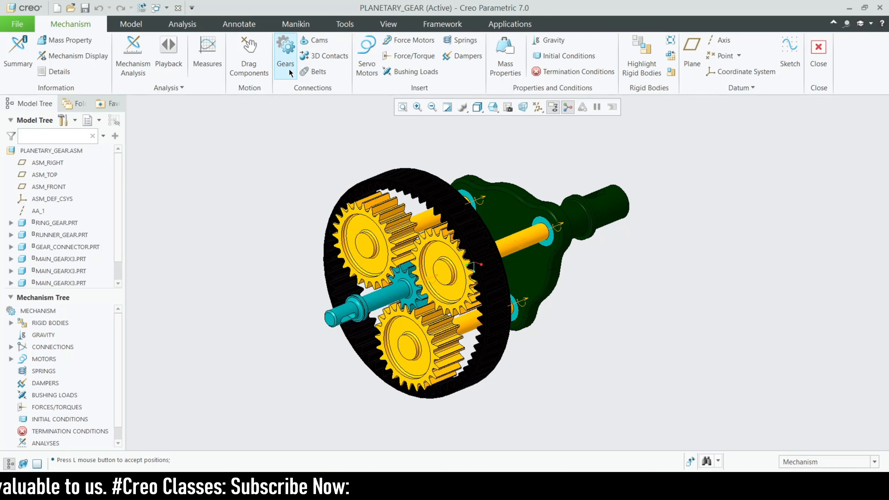
pyautogui.click(285, 59)
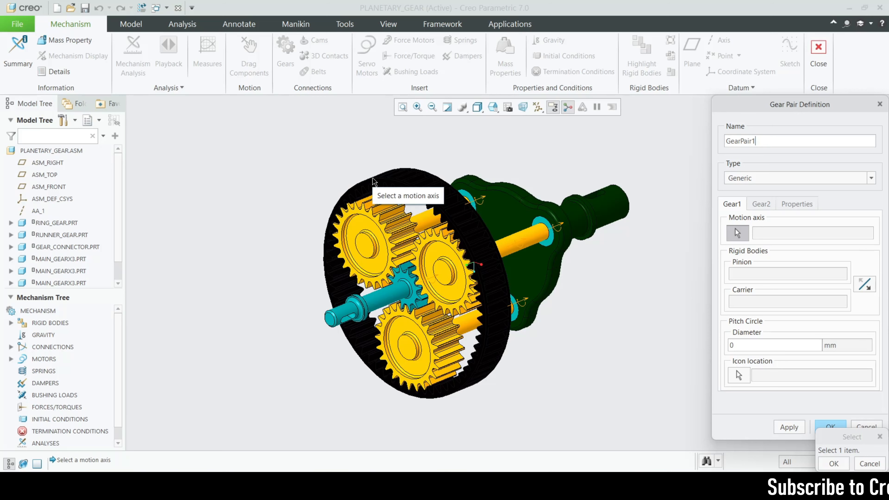
pyautogui.scroll(-2, 413, 280)
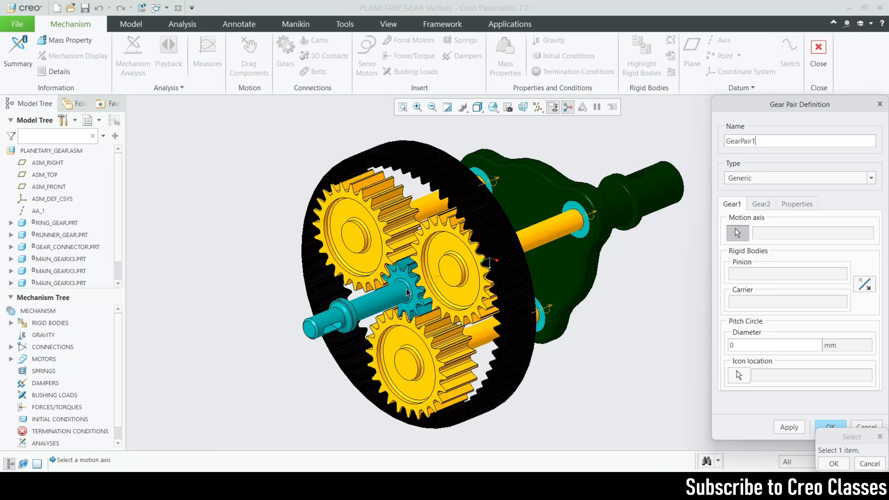
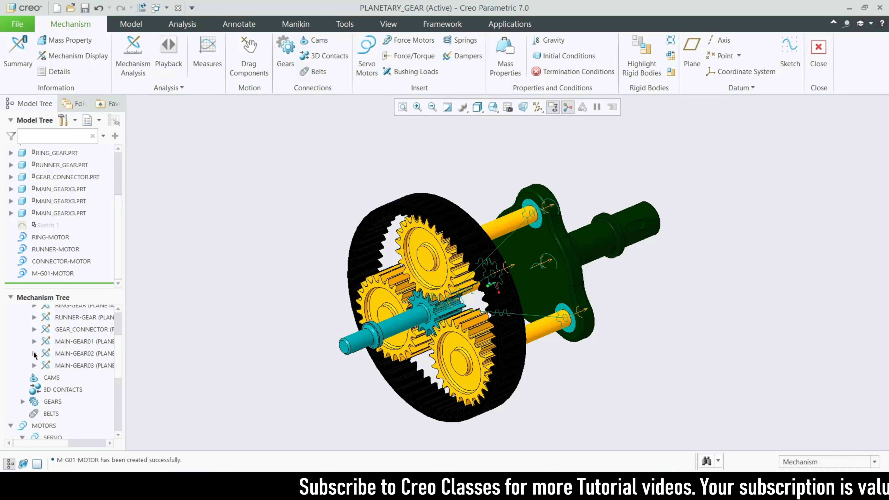
# Define a servo motor on the MAIN-GEAR02 rotation axis with a constant angular velocity of 10 deg/sec.
pyautogui.click(34, 353)
pyautogui.click(82, 390)
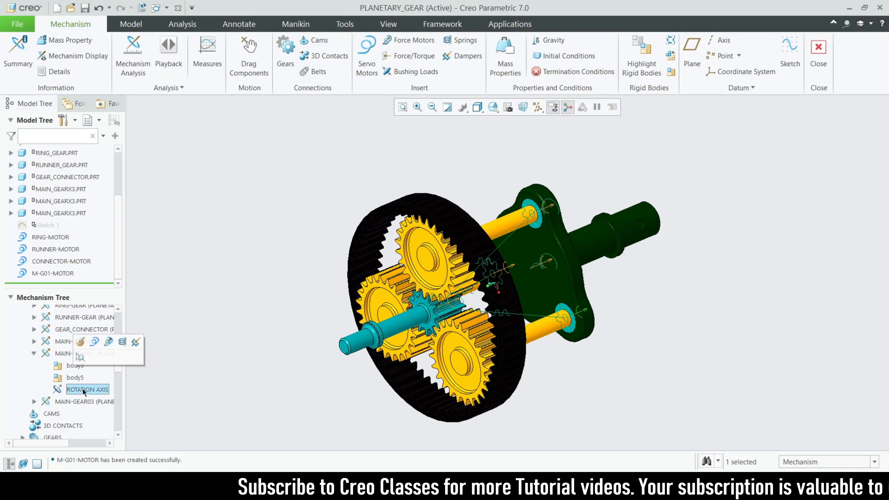
pyautogui.click(94, 342)
pyautogui.click(175, 88)
pyautogui.click(182, 123)
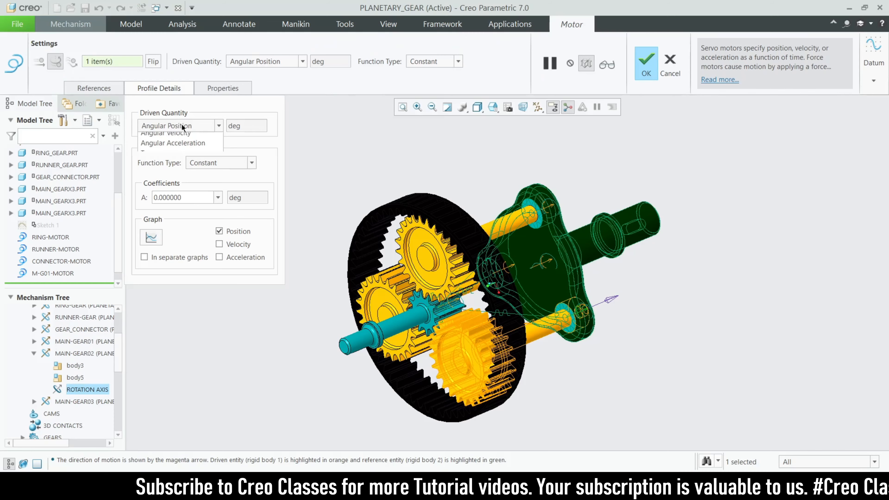
pyautogui.click(185, 150)
pyautogui.doubleClick(202, 227)
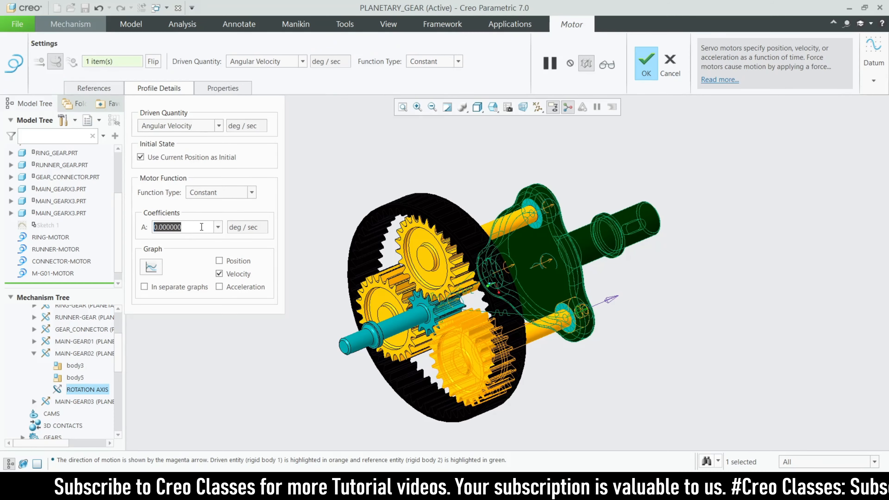
pyautogui.write('10')
pyautogui.press('Return')
# Name the new servo motor M-G02-MOTOR and finish its definition.
pyautogui.click(222, 88)
pyautogui.doubleClick(254, 119)
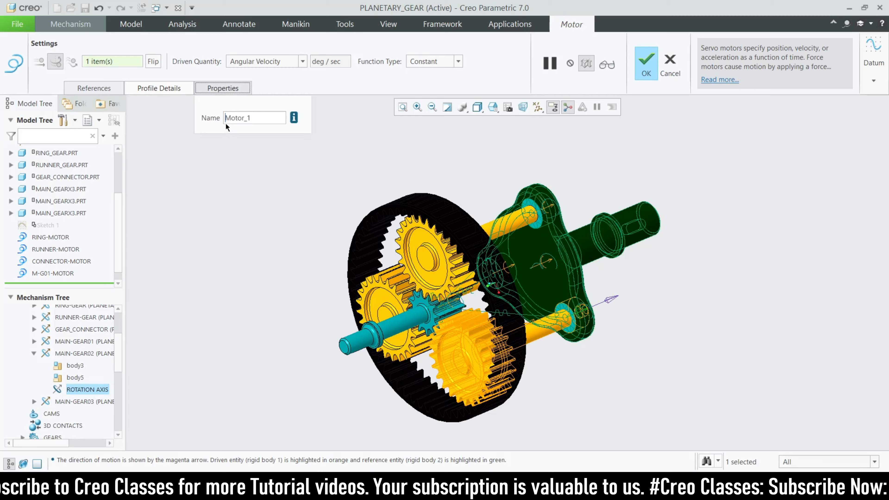
pyautogui.write('M-G01-MOTOR')
pyautogui.click(246, 119)
pyautogui.press('BackSpace')
pyautogui.write('2')
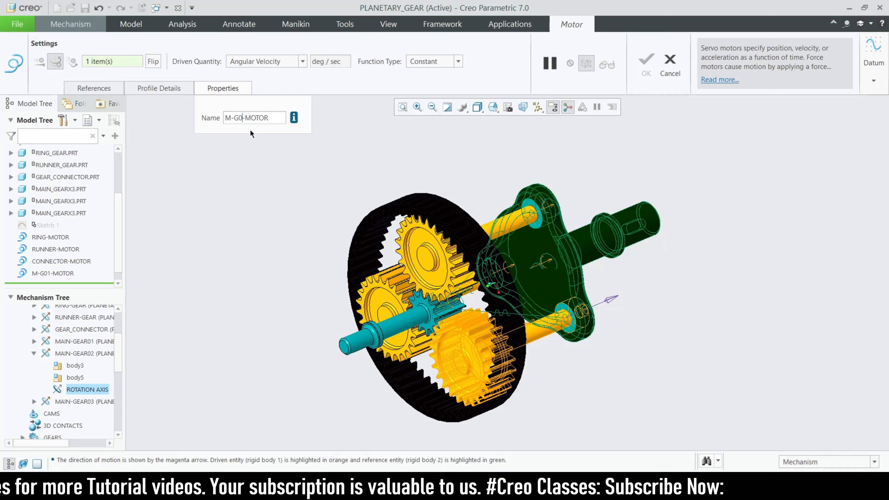
pyautogui.press('Return')
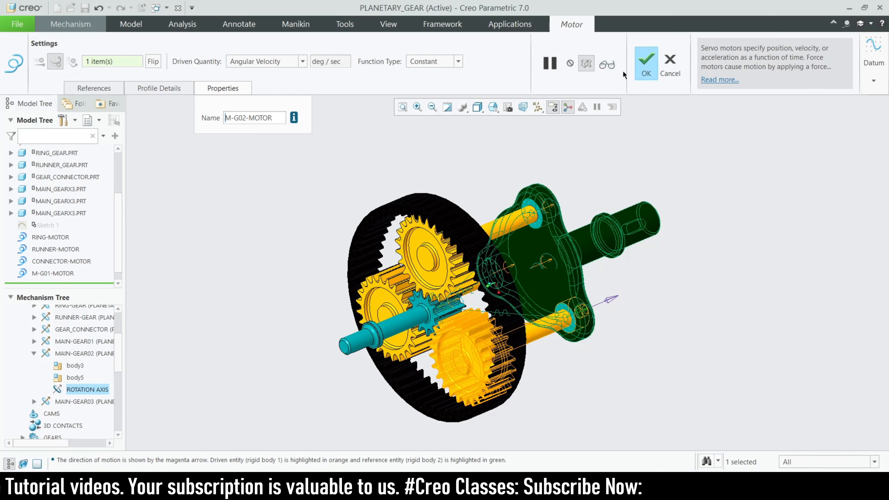
pyautogui.click(647, 63)
pyautogui.click(189, 262)
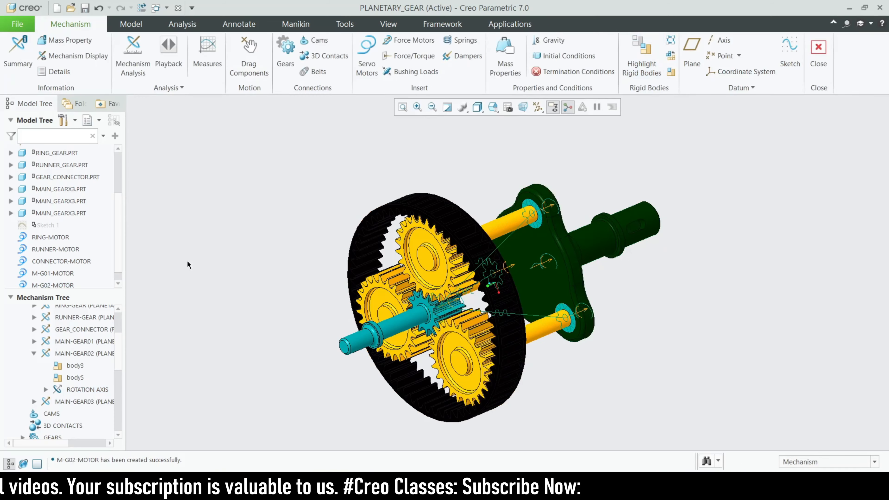
# Check the velocity profile of M-G01-MOTOR and leave its definition without making changes.
pyautogui.click(69, 274)
pyautogui.click(75, 227)
pyautogui.click(172, 88)
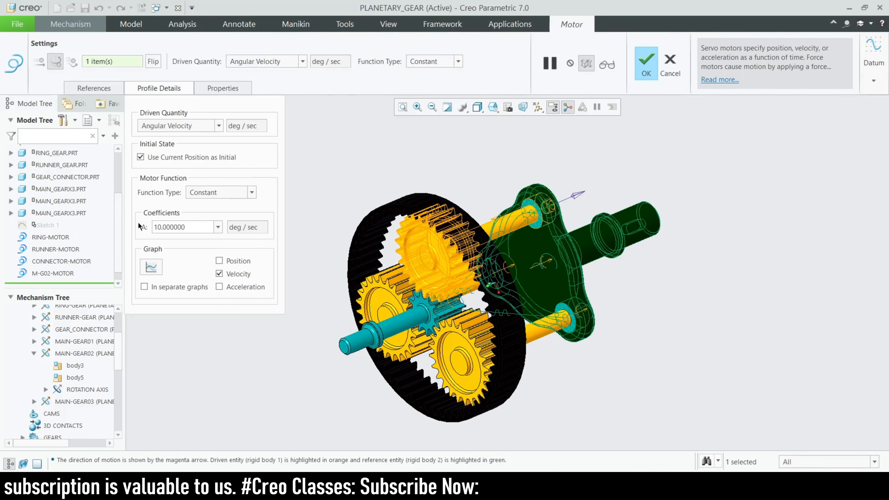
pyautogui.click(671, 74)
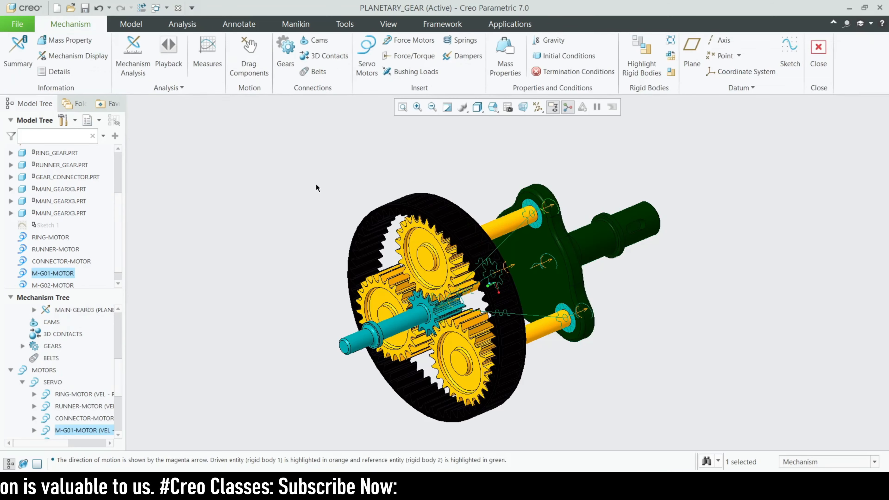
pyautogui.scroll(-1, 66, 274)
pyautogui.click(132, 352)
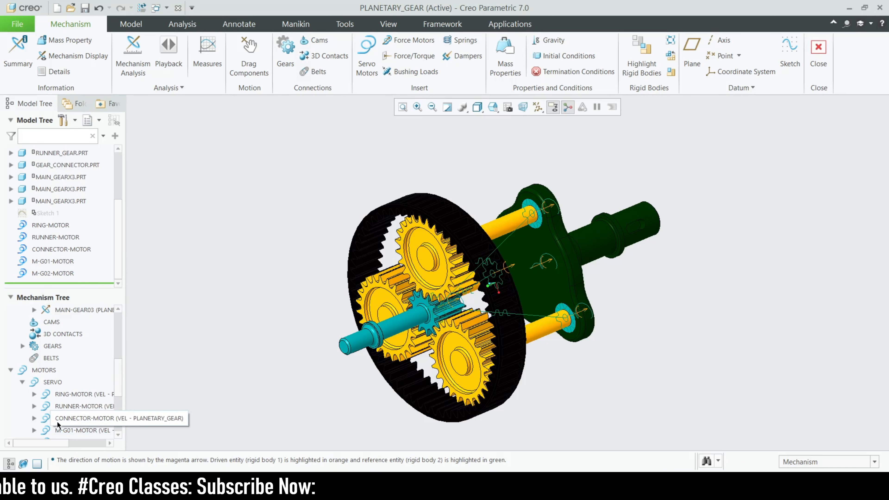
# Define a servo motor on the MAIN-GEAR03 rotation axis with a constant angular velocity of 10 deg/sec.
pyautogui.scroll(-5, 36, 393)
pyautogui.scroll(5, 34, 375)
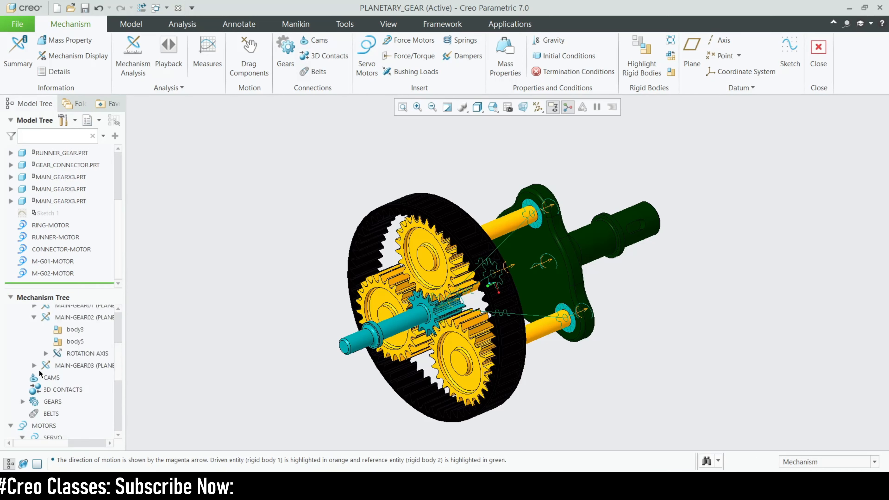
pyautogui.click(33, 318)
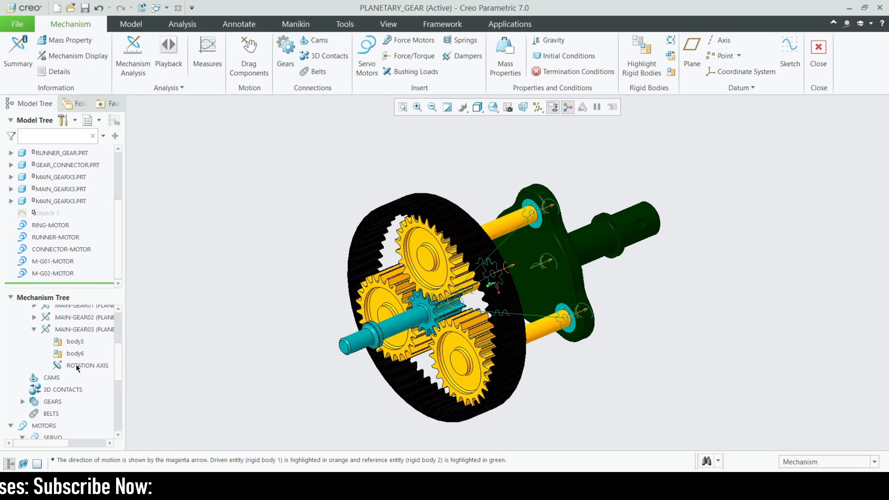
pyautogui.click(105, 365)
pyautogui.click(103, 318)
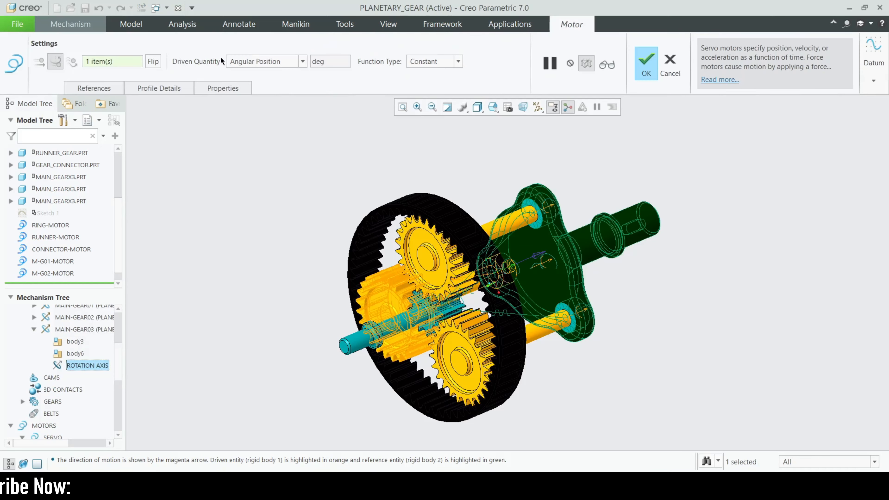
pyautogui.click(258, 62)
pyautogui.click(259, 82)
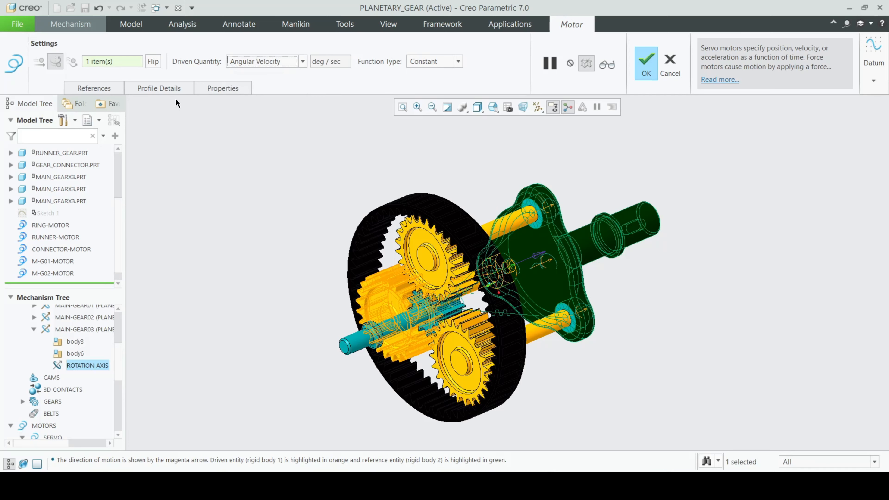
pyautogui.click(175, 89)
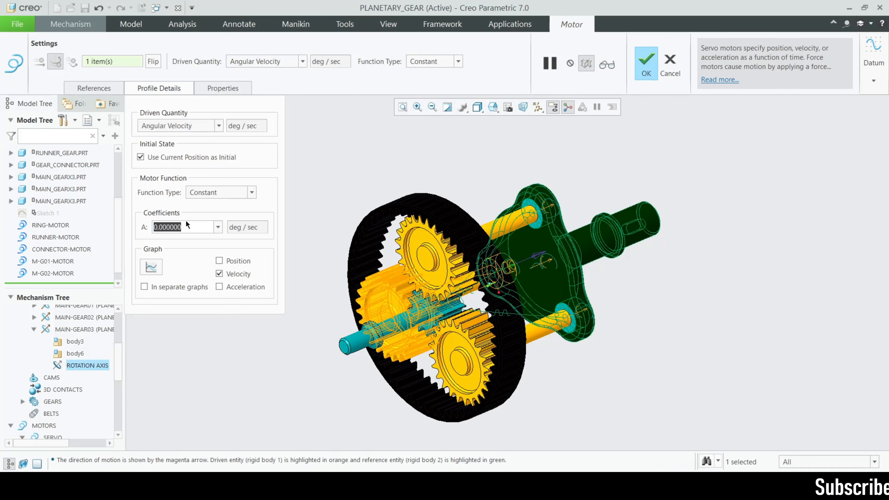
pyautogui.write('10')
pyautogui.press('Return')
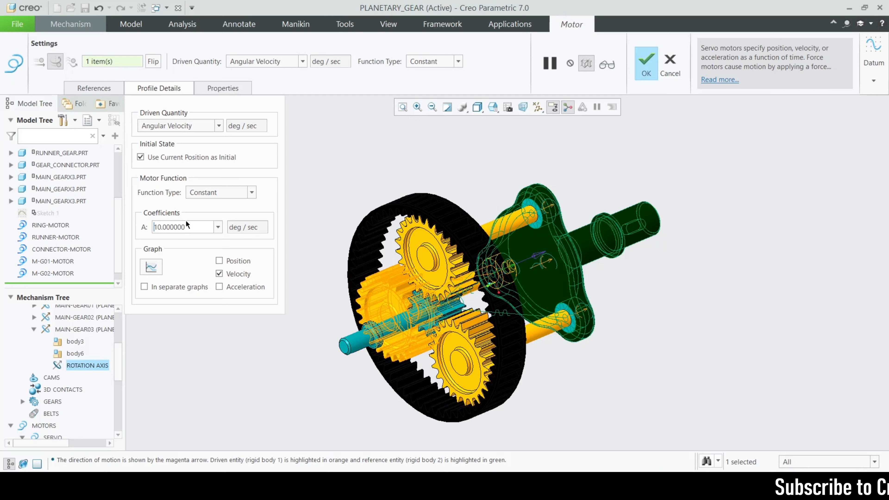
# Name the new servo motor M-G03-MOTOR and finish its definition.
pyautogui.click(234, 88)
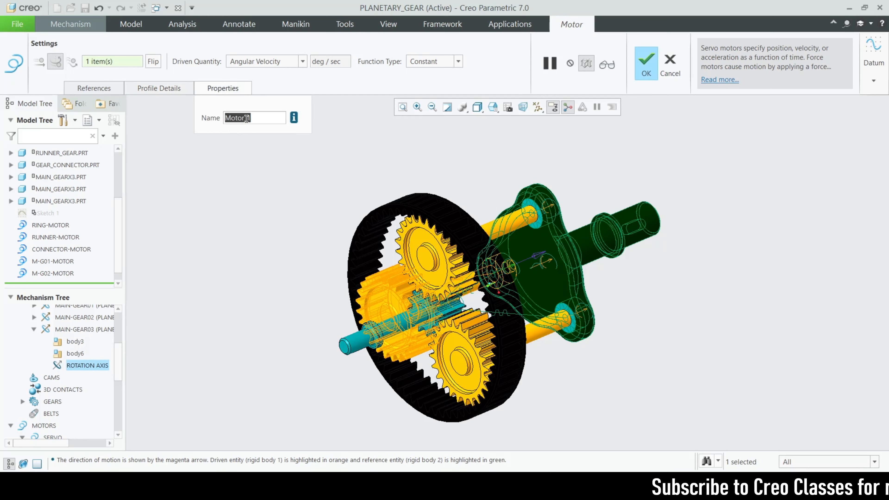
pyautogui.write('M-G01-MOTOR')
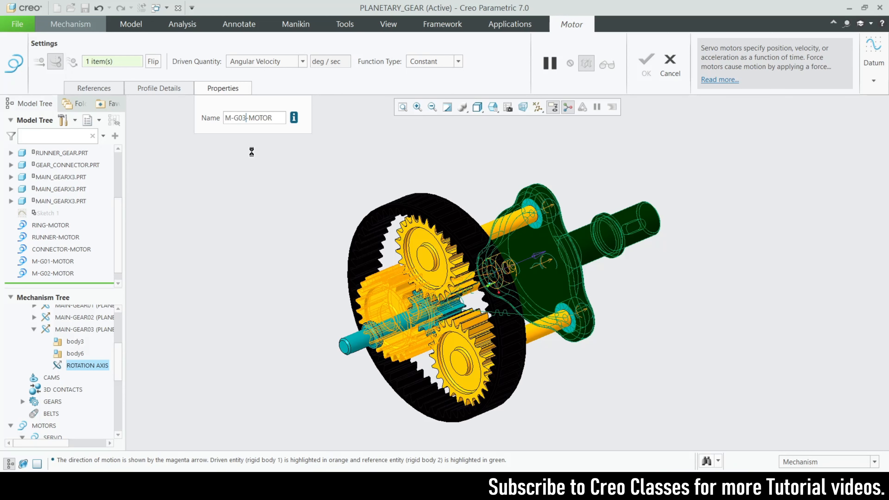
pyautogui.click(646, 66)
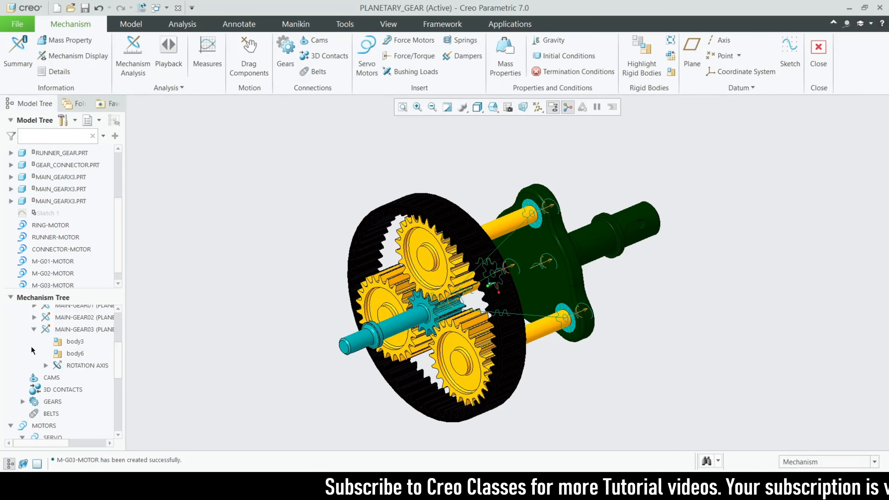
# Review the mechanism's servo motors, joints and gear pairs, and examine the assembly up close.
pyautogui.scroll(-1, 39, 276)
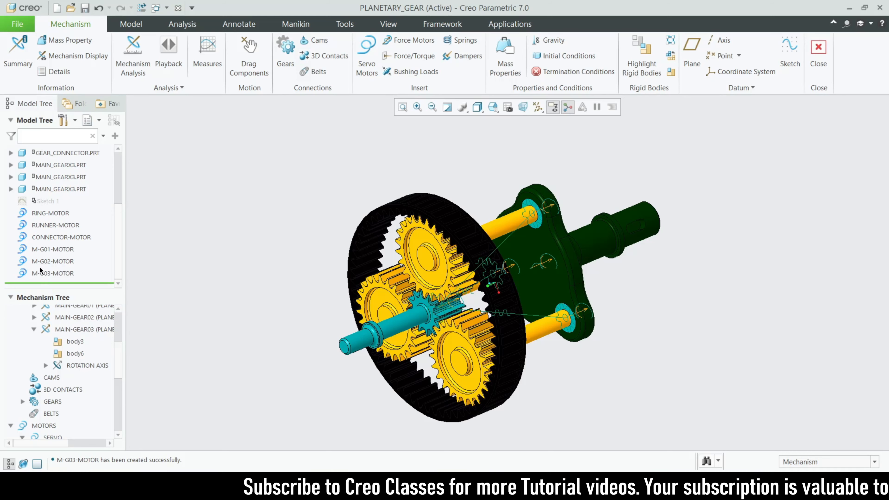
pyautogui.scroll(2, 42, 318)
pyautogui.click(34, 385)
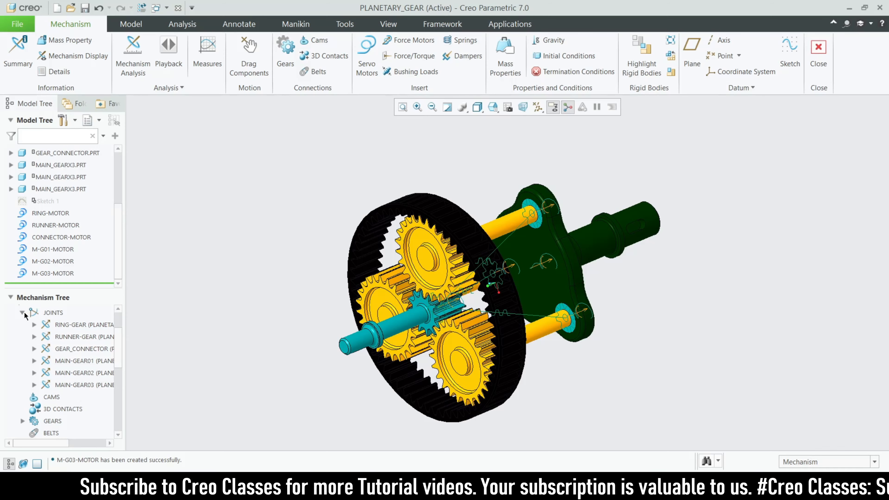
pyautogui.click(23, 312)
pyautogui.click(22, 349)
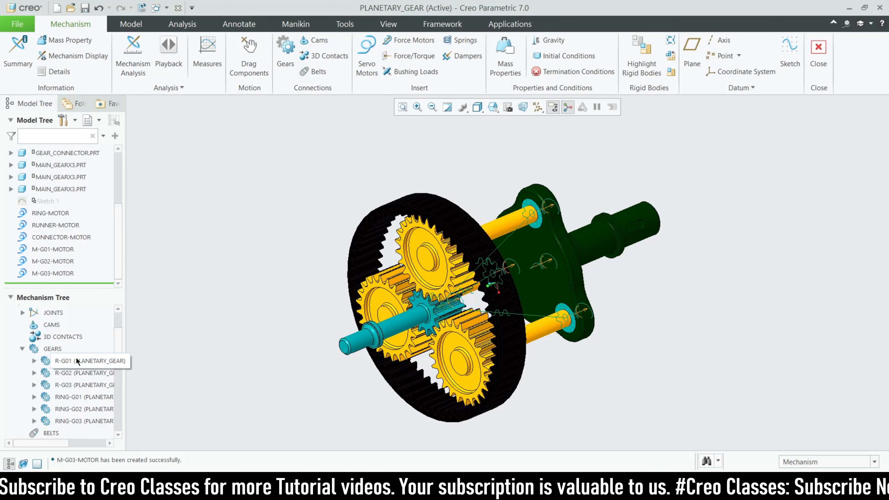
pyautogui.click(22, 349)
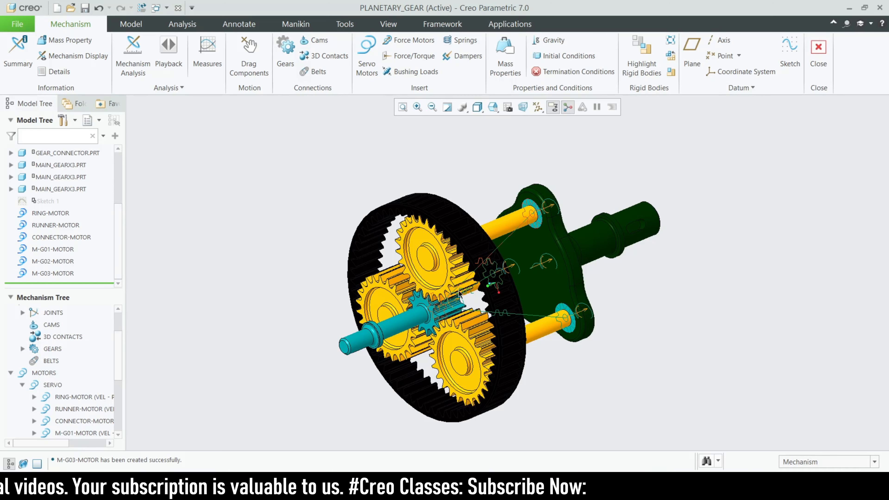
pyautogui.scroll(-2, 459, 293)
pyautogui.scroll(2, 524, 310)
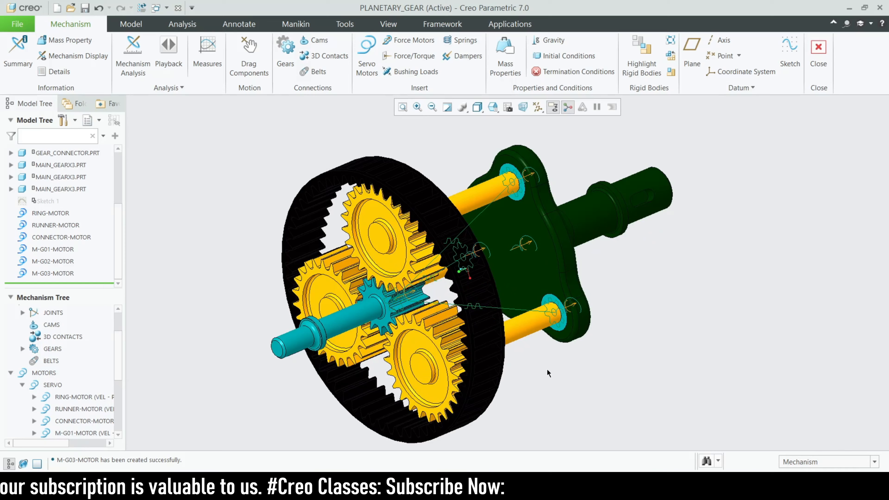
# Start a position analysis and remove the ring, connector and three main gear motors, keeping only RUNNER-MOTOR.
pyautogui.scroll(2, 541, 321)
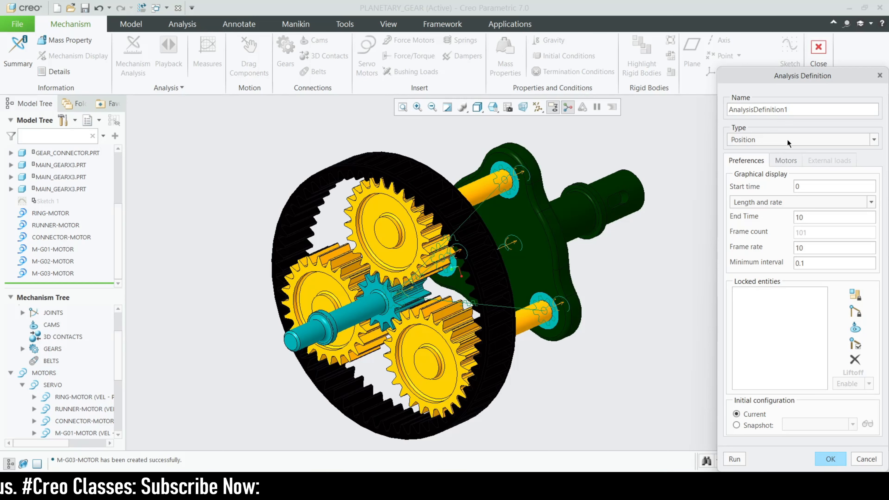
pyautogui.click(786, 159)
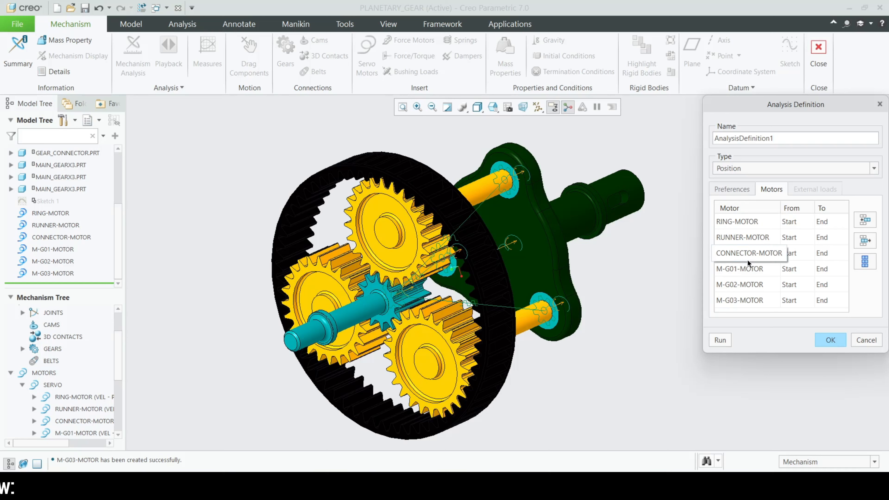
pyautogui.click(753, 237)
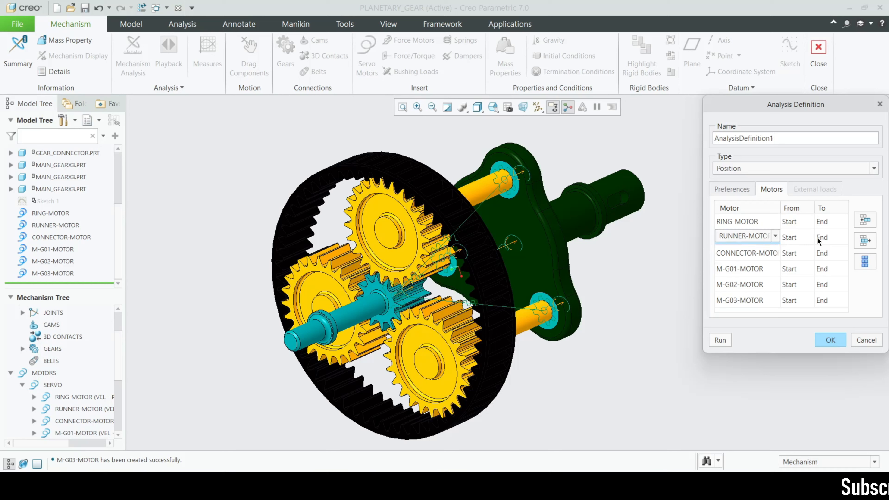
pyautogui.click(759, 221)
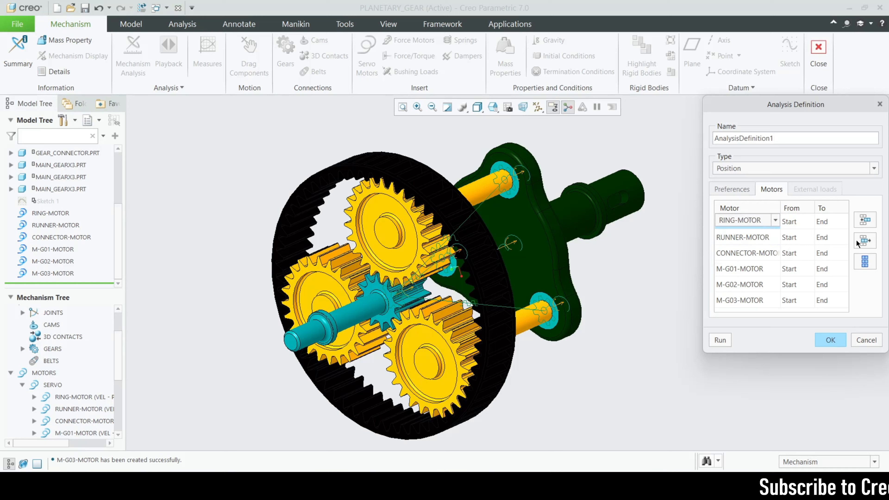
pyautogui.click(865, 241)
pyautogui.click(754, 238)
pyautogui.click(865, 241)
pyautogui.click(767, 239)
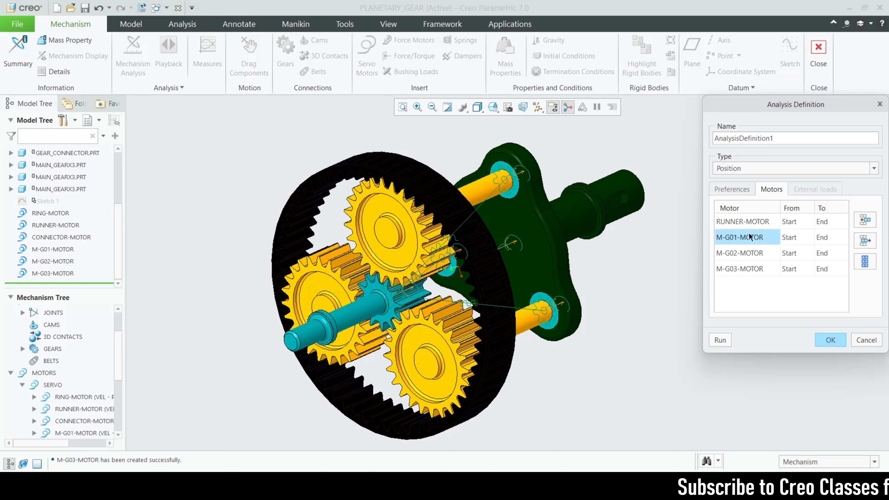
pyautogui.click(865, 241)
pyautogui.click(741, 238)
pyautogui.click(865, 241)
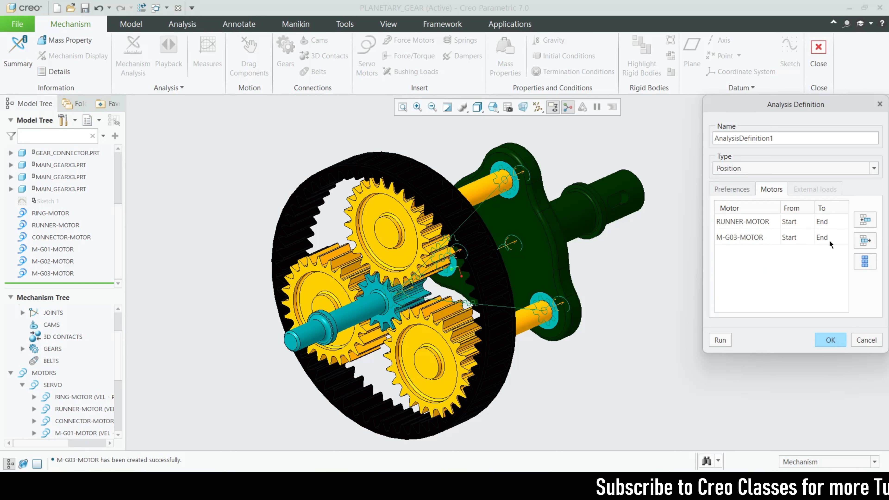
pyautogui.click(753, 238)
pyautogui.click(866, 241)
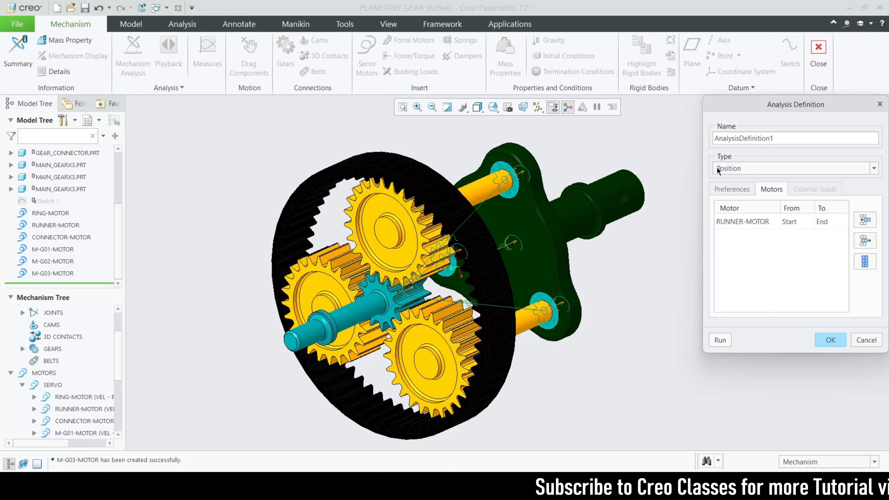
# Set the analysis end time to 100 and run the runner gear motion.
pyautogui.click(740, 188)
pyautogui.click(792, 217)
pyautogui.write('00')
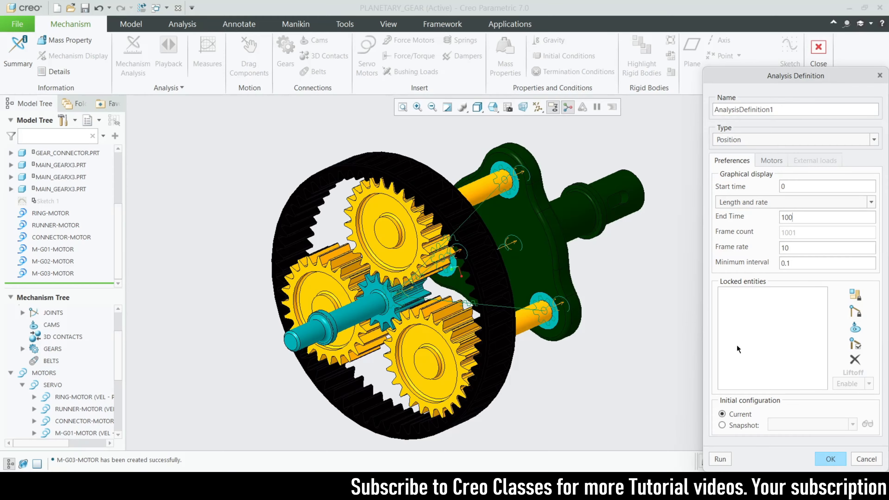
pyautogui.click(721, 459)
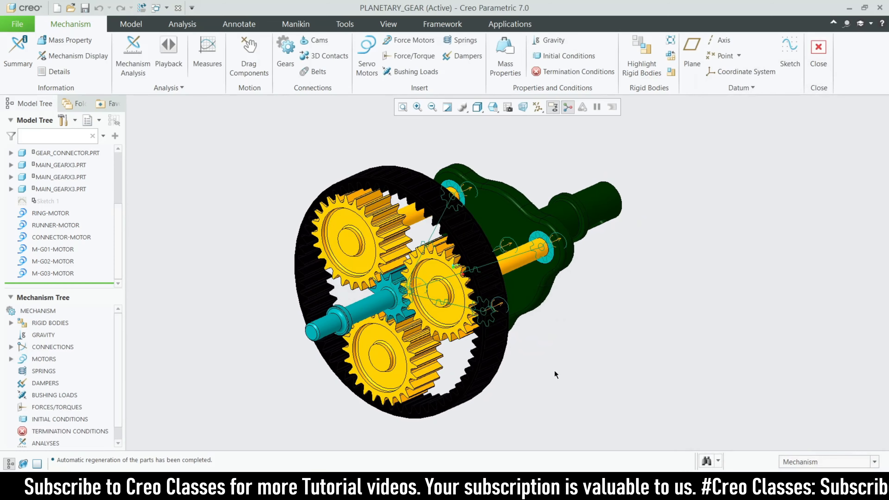
# Start a new position analysis and remove the runner, connector, M-G01 and M-G02 motors from its motor list.
pyautogui.click(134, 58)
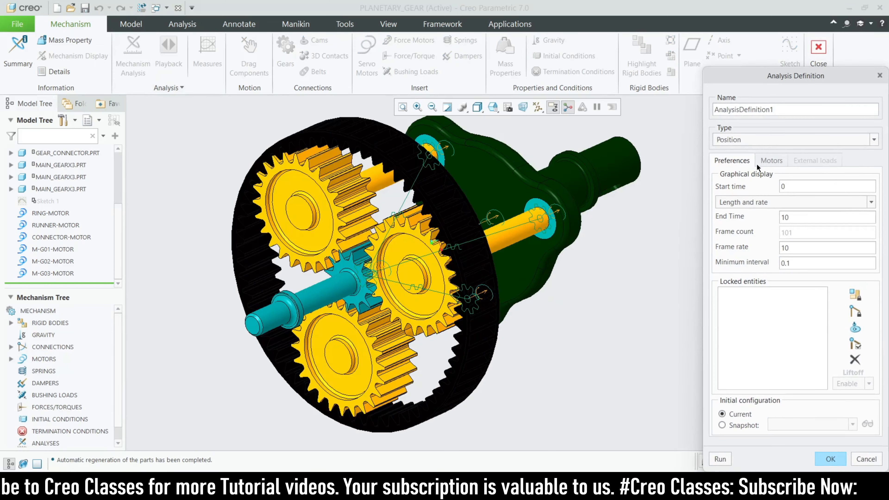
pyautogui.click(769, 160)
pyautogui.click(787, 208)
pyautogui.click(865, 212)
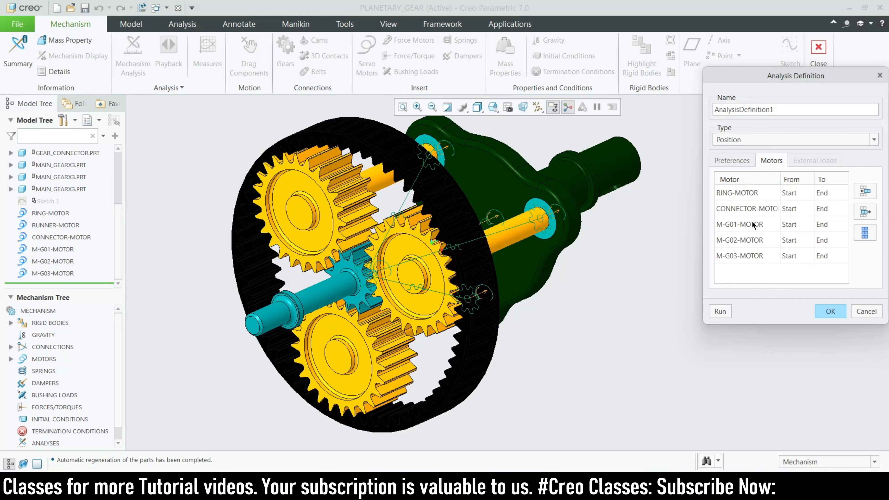
pyautogui.click(786, 208)
pyautogui.click(865, 212)
pyautogui.click(789, 210)
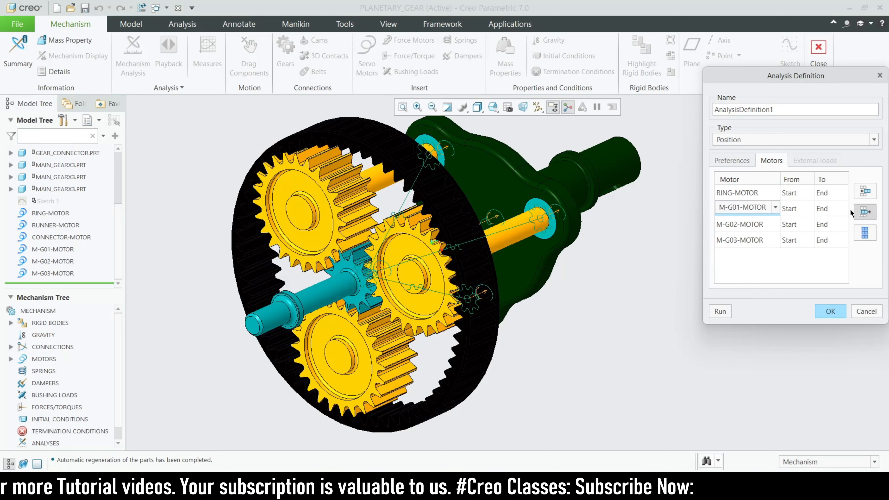
pyautogui.click(866, 212)
pyautogui.click(754, 210)
pyautogui.click(865, 211)
pyautogui.click(743, 208)
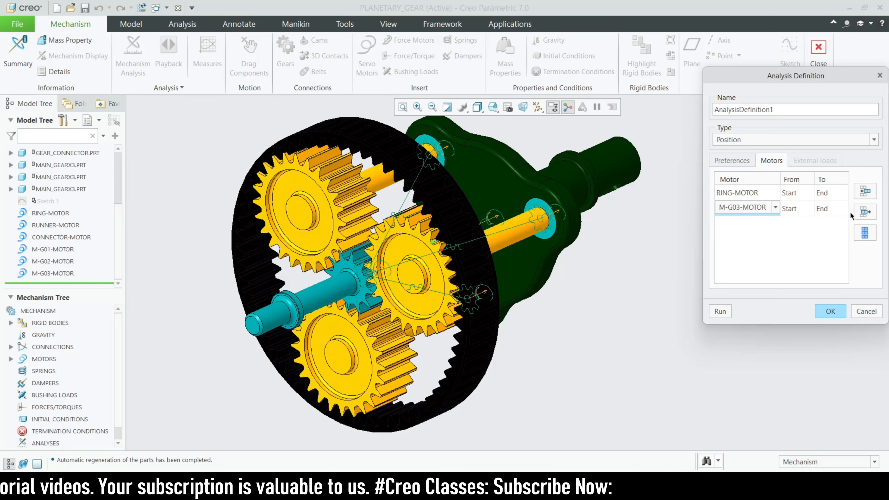
# Assign RUNNER-MOTOR and RING-MOTOR as the two driving motors of the analysis.
pyautogui.click(766, 197)
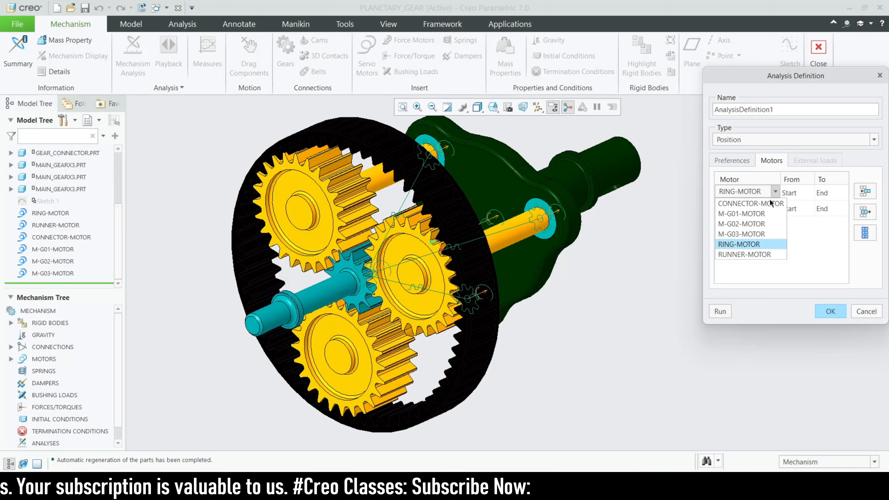
pyautogui.click(746, 253)
pyautogui.click(756, 212)
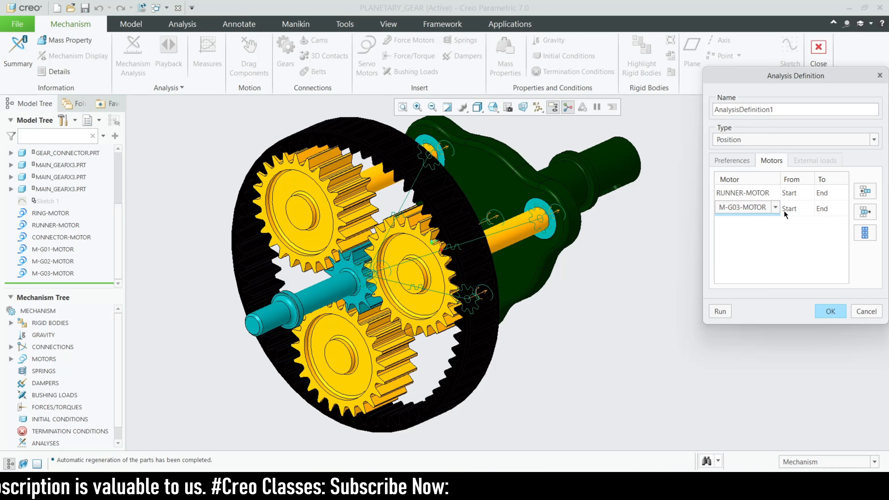
pyautogui.click(776, 207)
pyautogui.click(759, 260)
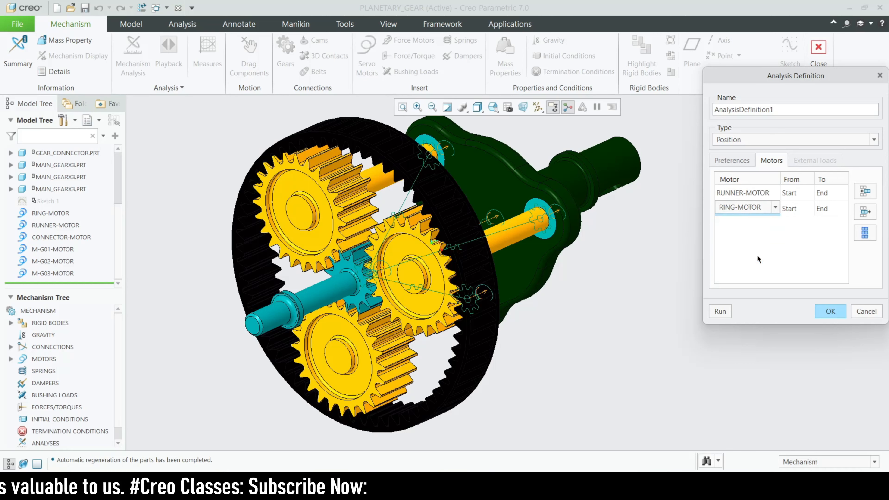
pyautogui.click(770, 246)
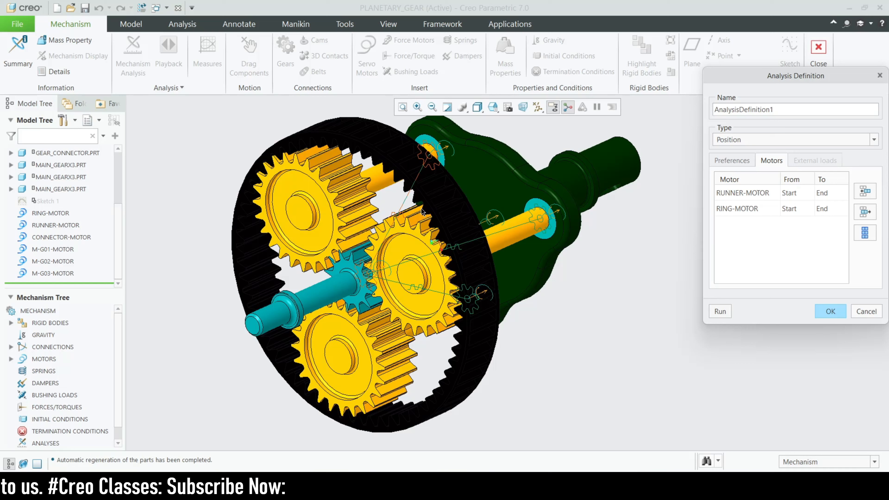
# Set the end time to 100 and frame rate to 30, run the runner and ring motion, and close the analysis definition.
pyautogui.click(742, 165)
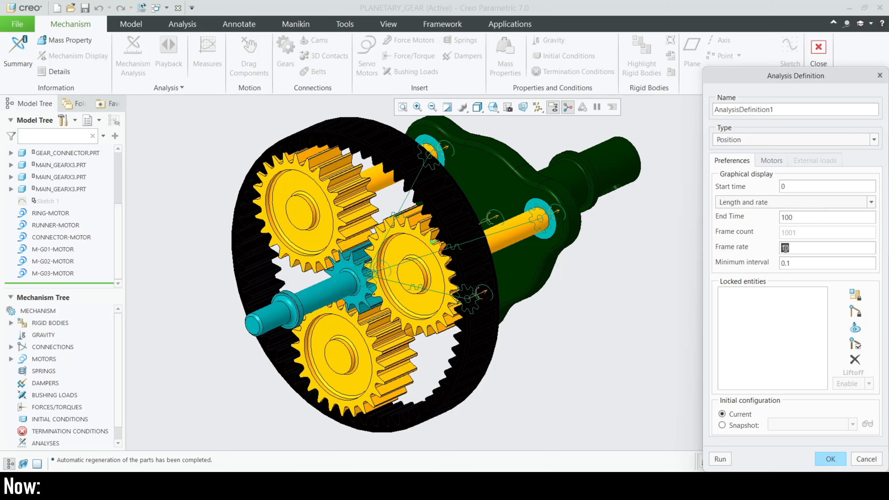
pyautogui.write('30')
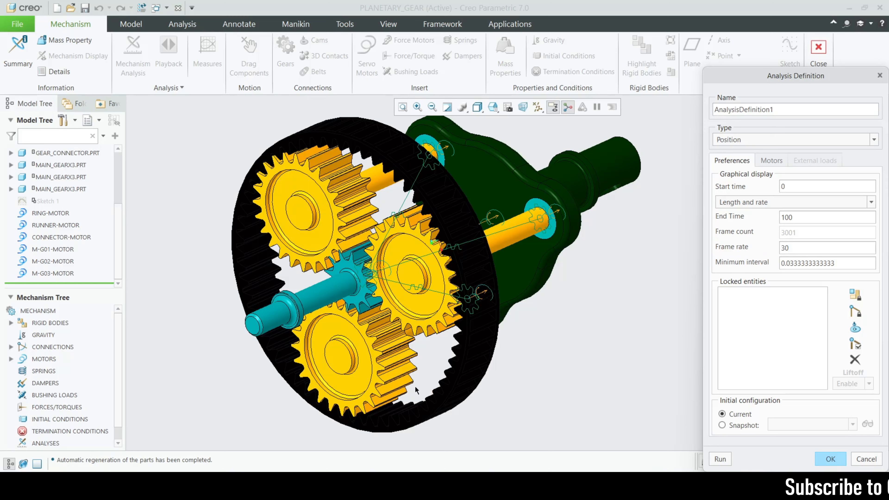
pyautogui.scroll(1, 454, 341)
pyautogui.scroll(-1, 477, 259)
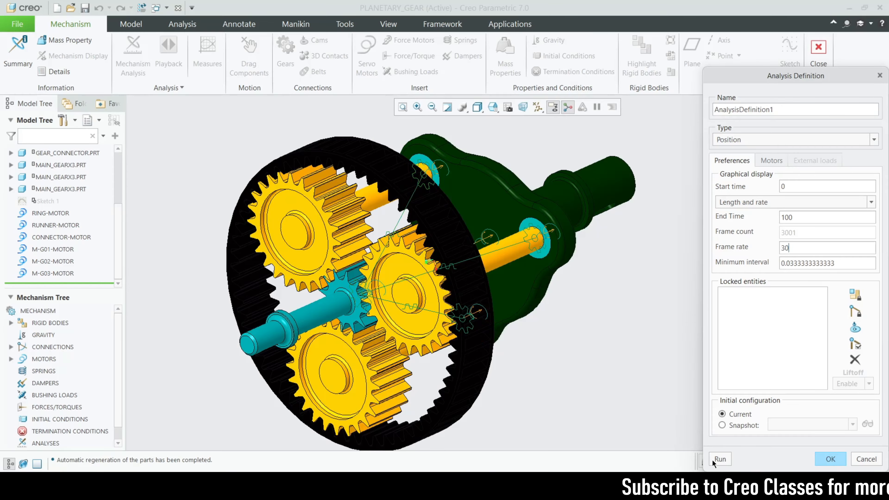
pyautogui.click(720, 460)
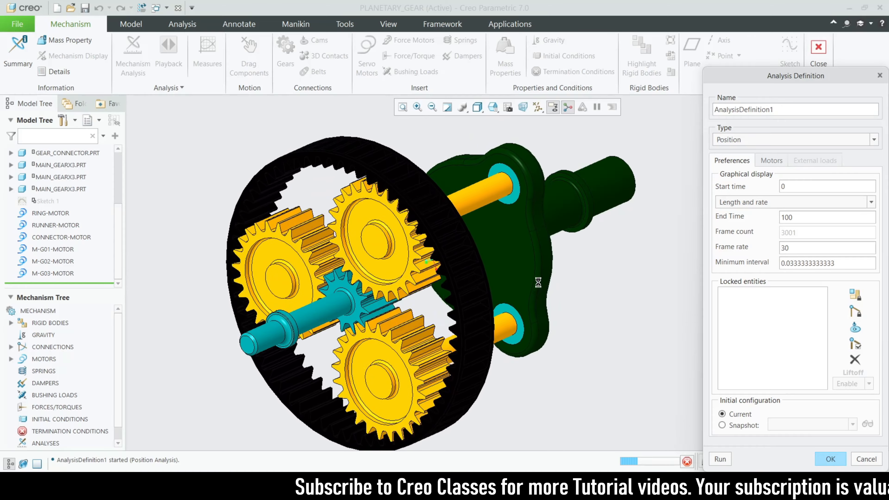
pyautogui.click(687, 462)
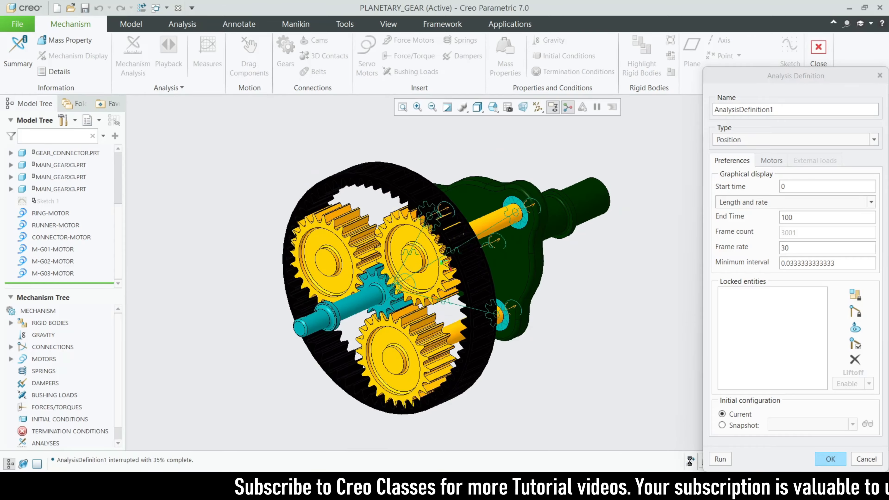
pyautogui.click(831, 460)
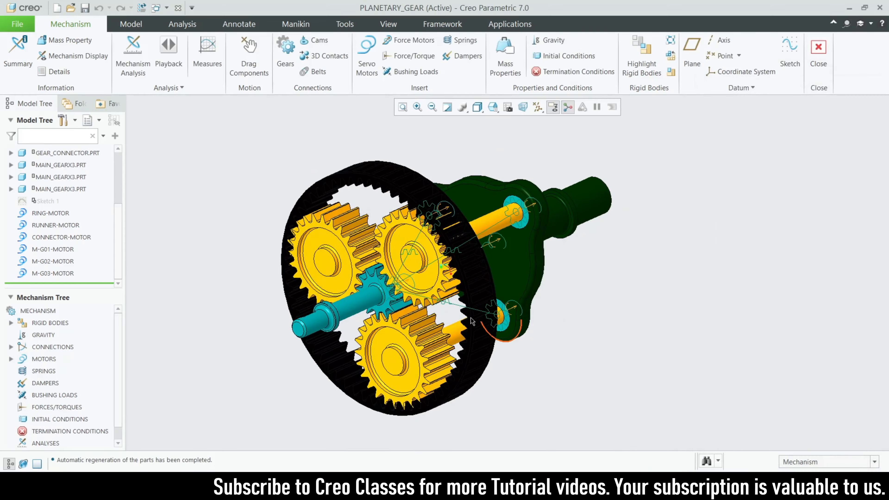
# Create another position analysis and reduce its motors to RING-MOTOR and M-G03-MOTOR.
pyautogui.scroll(-1, 486, 326)
pyautogui.click(133, 58)
pyautogui.click(772, 160)
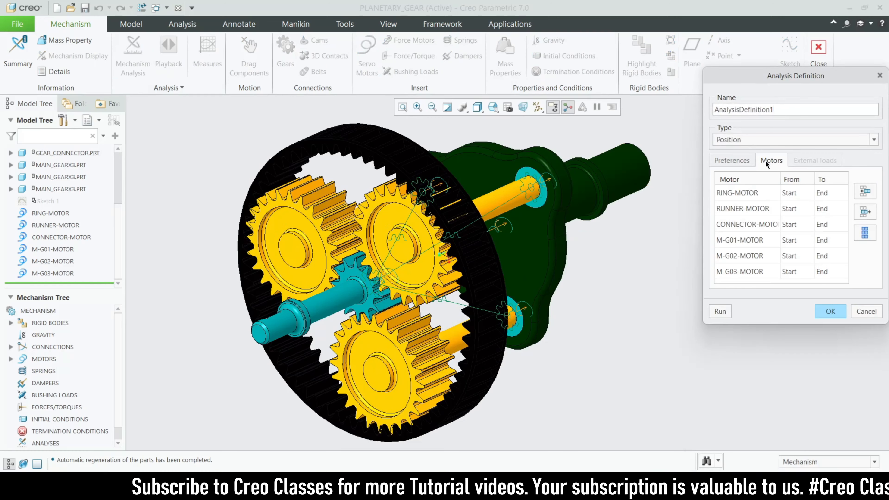
pyautogui.click(769, 212)
pyautogui.click(865, 212)
pyautogui.click(770, 210)
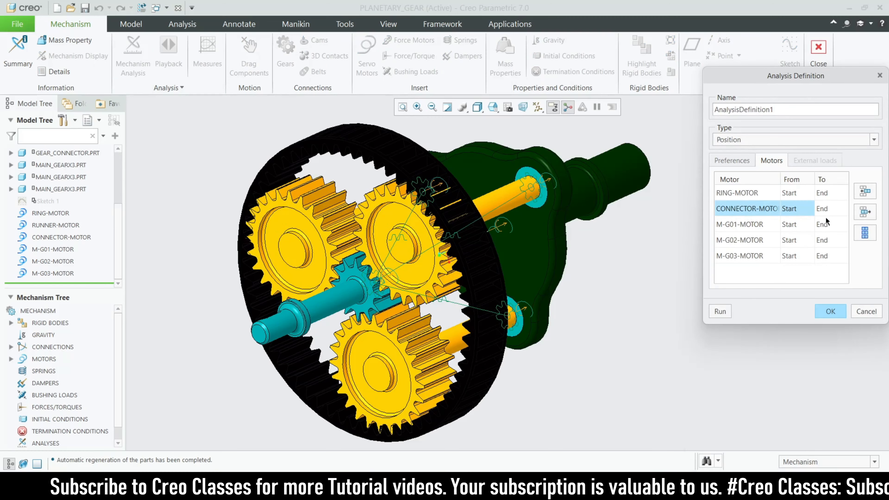
pyautogui.click(865, 212)
pyautogui.click(738, 209)
pyautogui.click(865, 212)
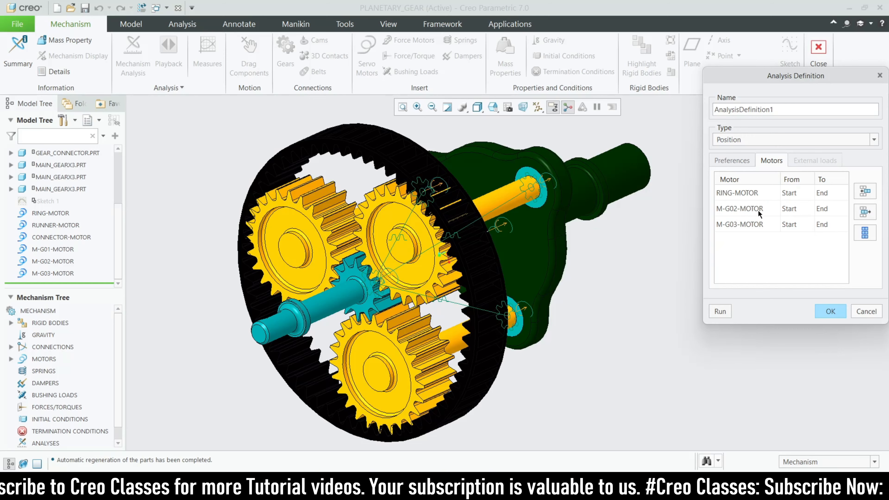
pyautogui.click(865, 212)
# Replace the two remaining analysis motors with RUNNER-MOTOR and M-G01-MOTOR.
pyautogui.click(753, 194)
pyautogui.click(776, 192)
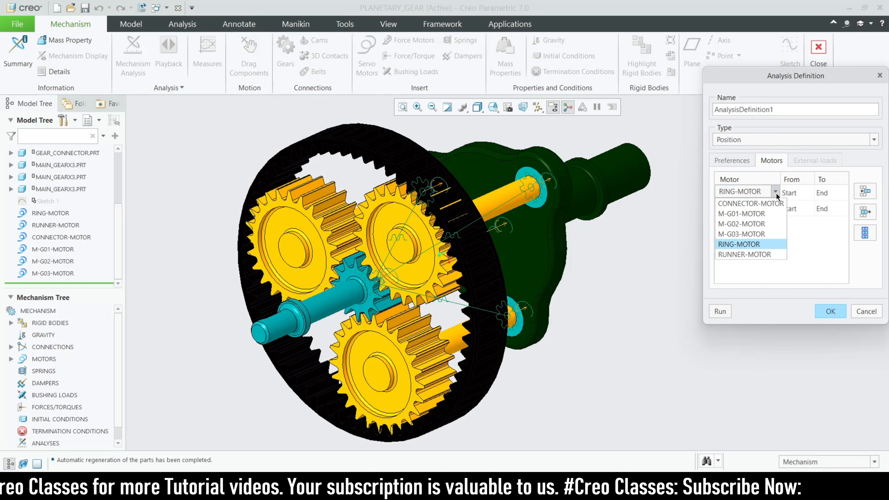
pyautogui.click(758, 251)
pyautogui.click(765, 212)
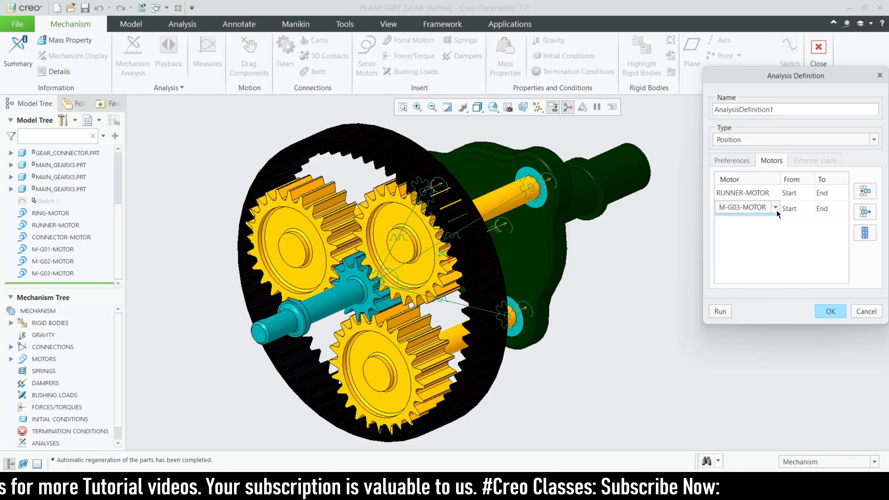
pyautogui.click(777, 207)
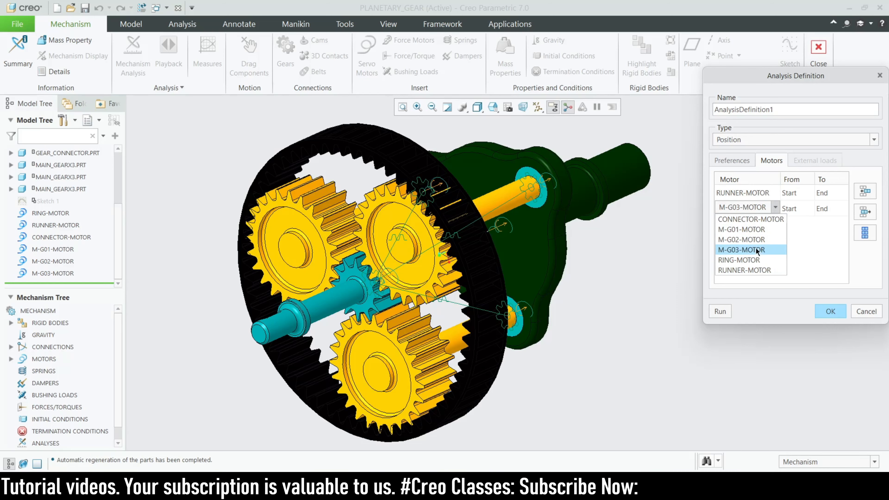
pyautogui.click(756, 229)
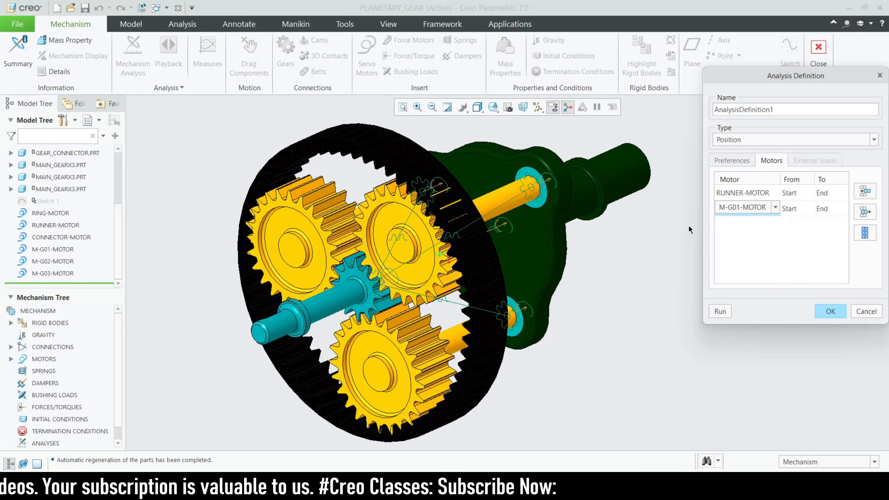
# Set the end time to 100, run the motion driven by the runner and M-G01 motors, and accept the analysis.
pyautogui.click(731, 159)
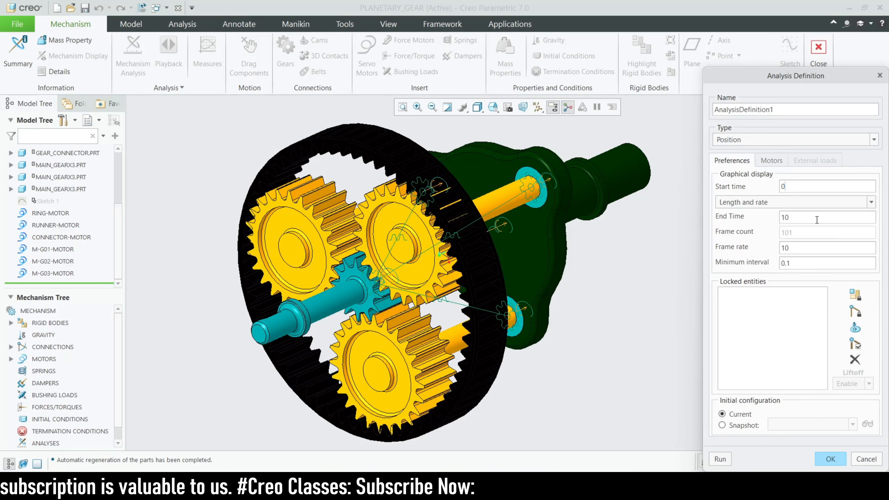
pyautogui.click(720, 459)
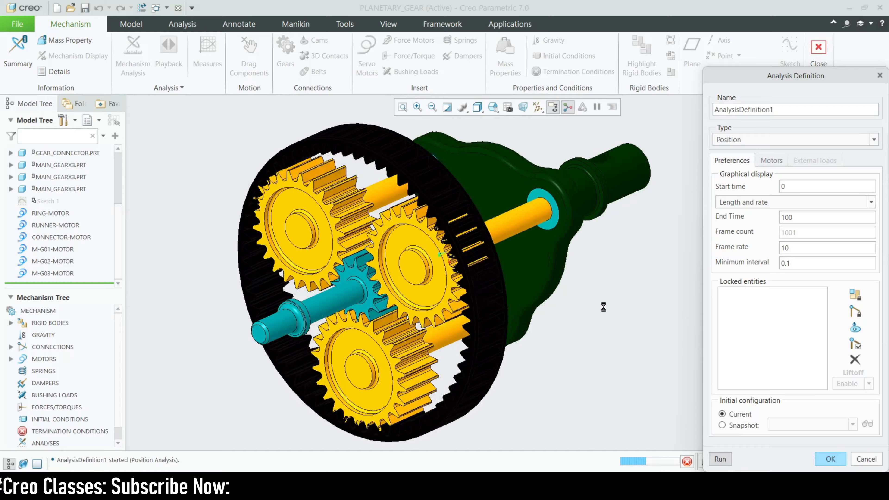
pyautogui.click(831, 459)
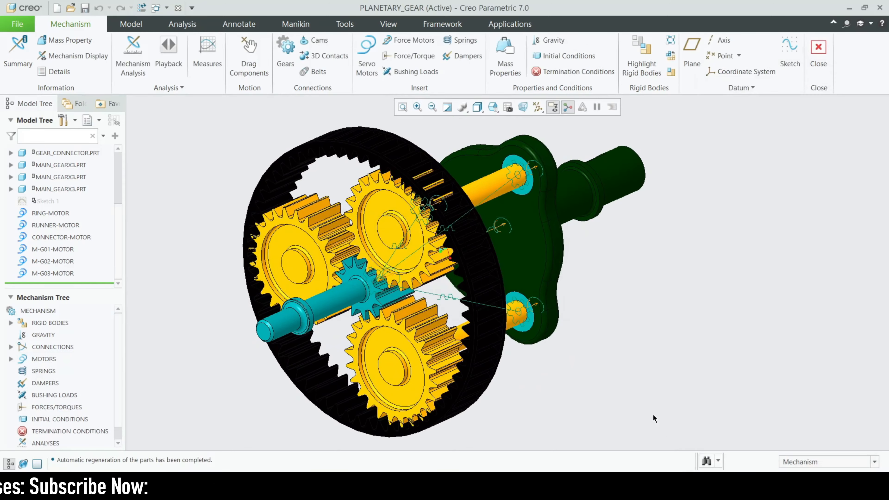
# Begin a further position analysis and remove the runner, connector, M-G01 and ring motors from its list.
pyautogui.click(133, 56)
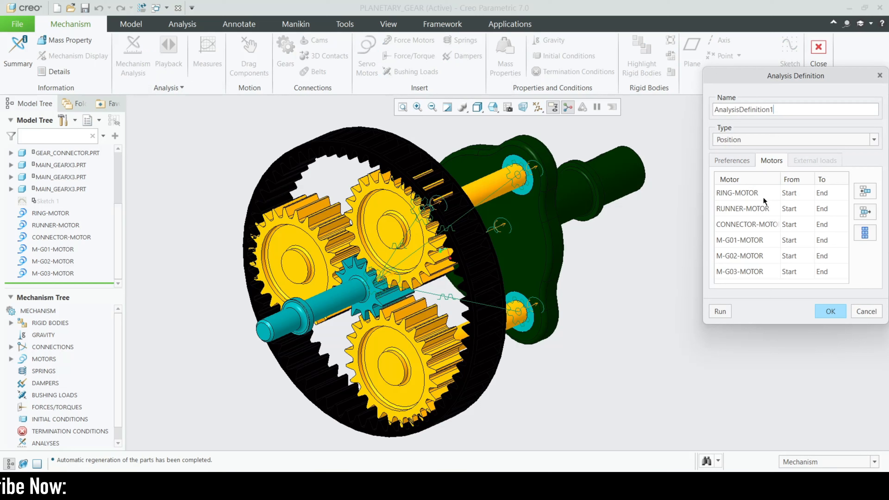
pyautogui.click(763, 202)
pyautogui.click(866, 212)
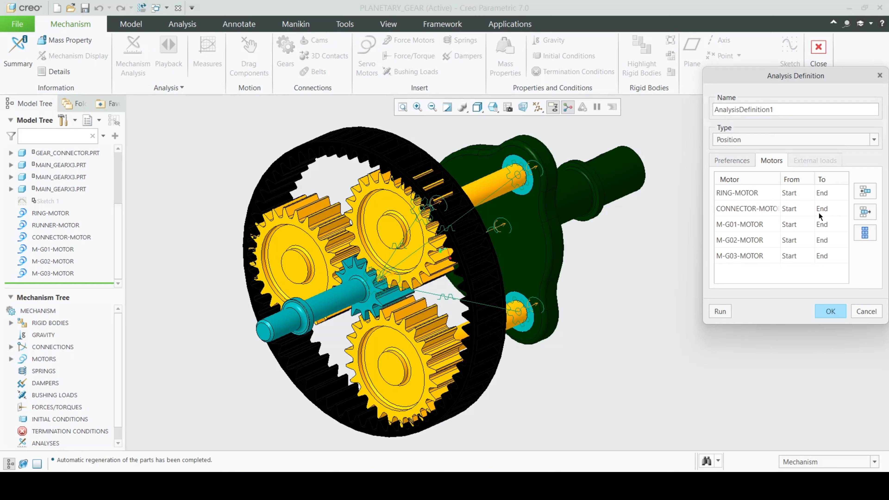
pyautogui.click(865, 212)
pyautogui.click(756, 211)
pyautogui.click(866, 212)
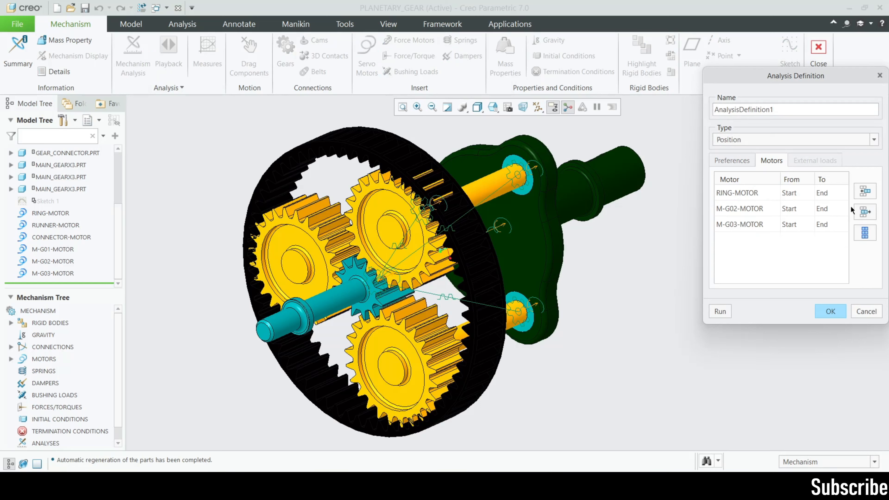
pyautogui.click(764, 198)
pyautogui.click(865, 212)
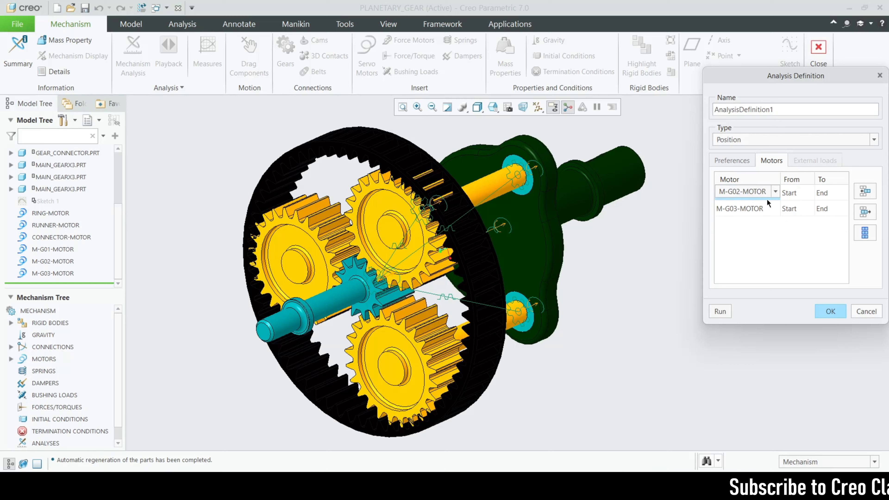
# Change the two listed motors, M-G02 and M-G03, to RUNNER-MOTOR and RING-MOTOR.
pyautogui.click(767, 192)
pyautogui.click(753, 252)
pyautogui.click(777, 208)
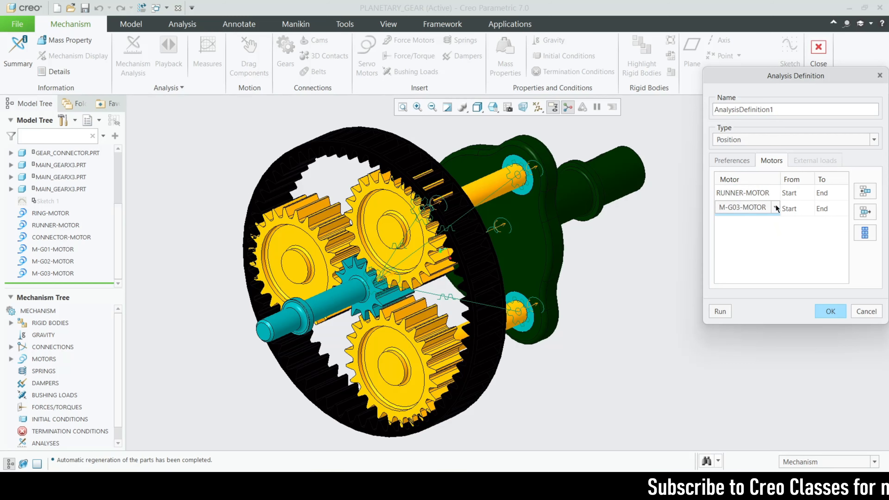
pyautogui.click(775, 208)
pyautogui.click(754, 264)
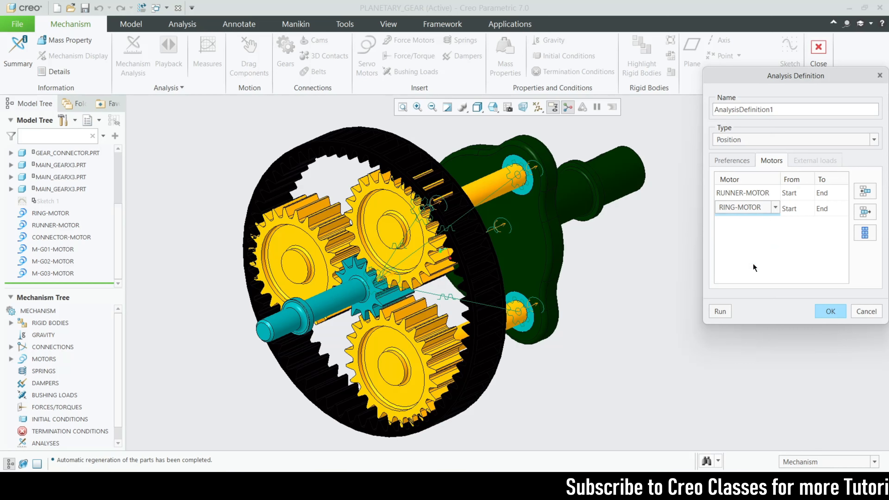
# Set the analysis end time to 100 and frame rate to 30, and run the combined runner and ring motion.
pyautogui.click(732, 161)
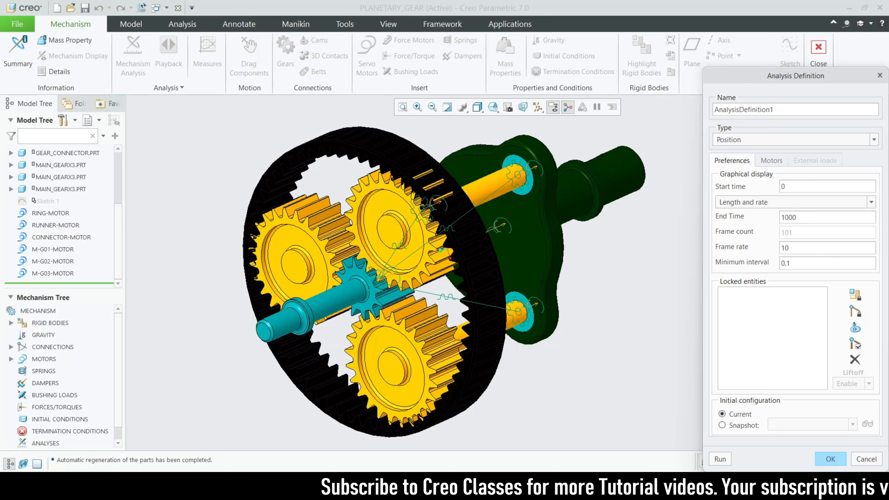
pyautogui.doubleClick(823, 248)
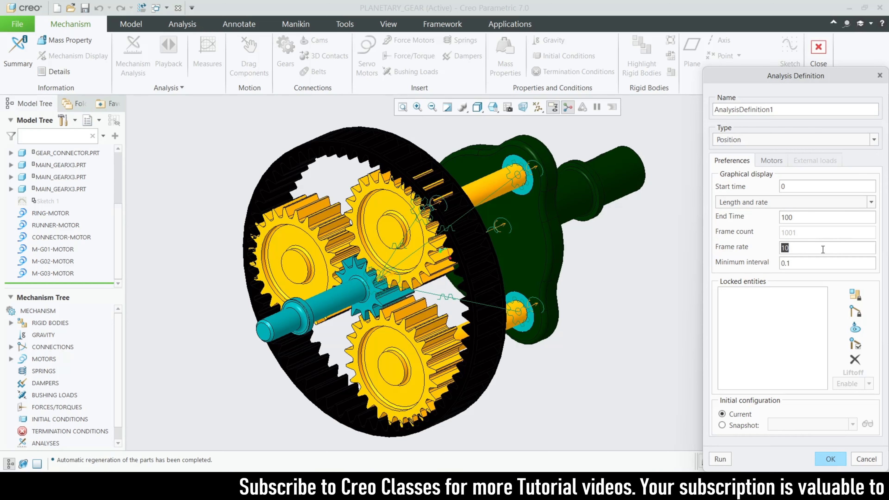
pyautogui.write('30')
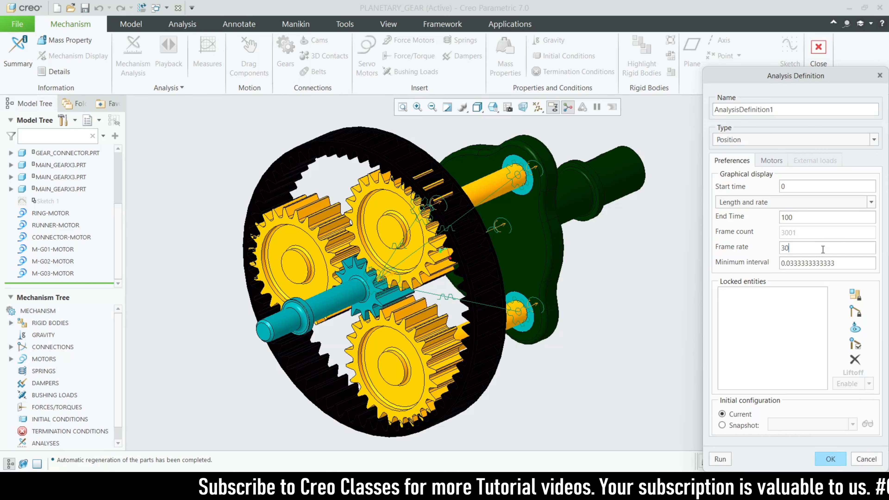
pyautogui.click(720, 459)
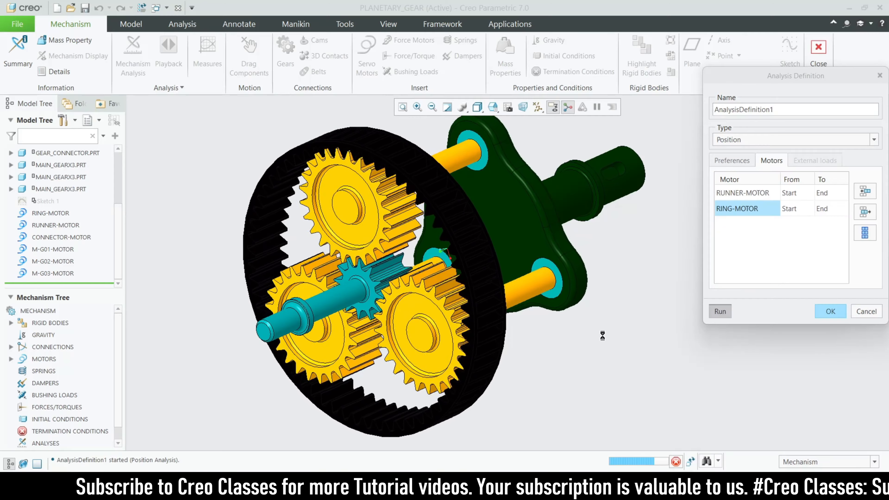